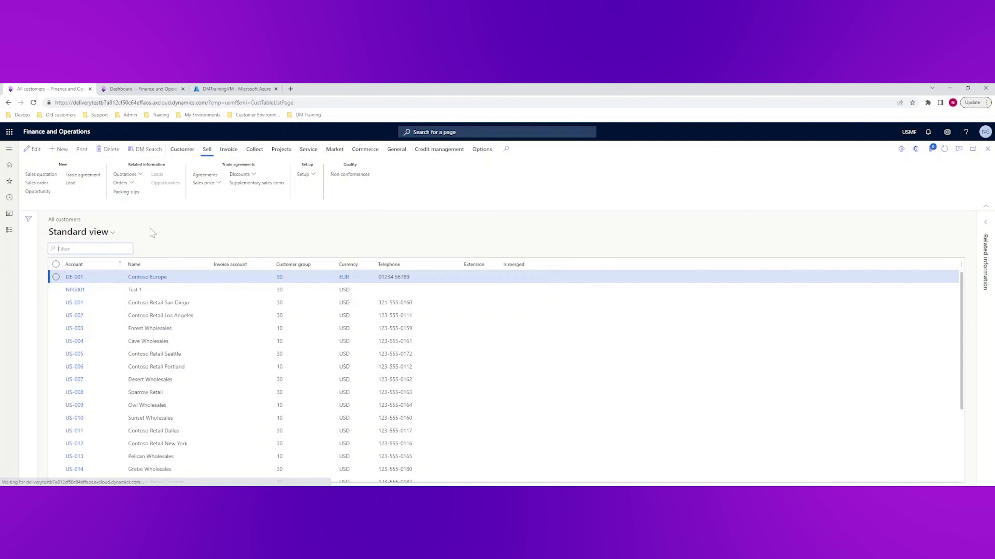
- Run a DM Search on the Forest Wholesales customer and preview its sales confirmation documents, including the third one listed
left_click(198, 328)
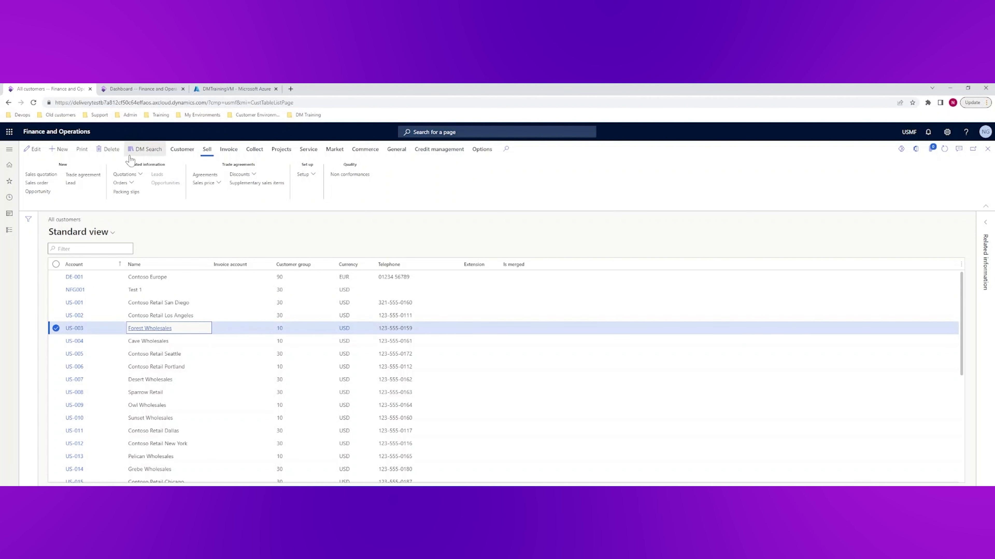
left_click(142, 151)
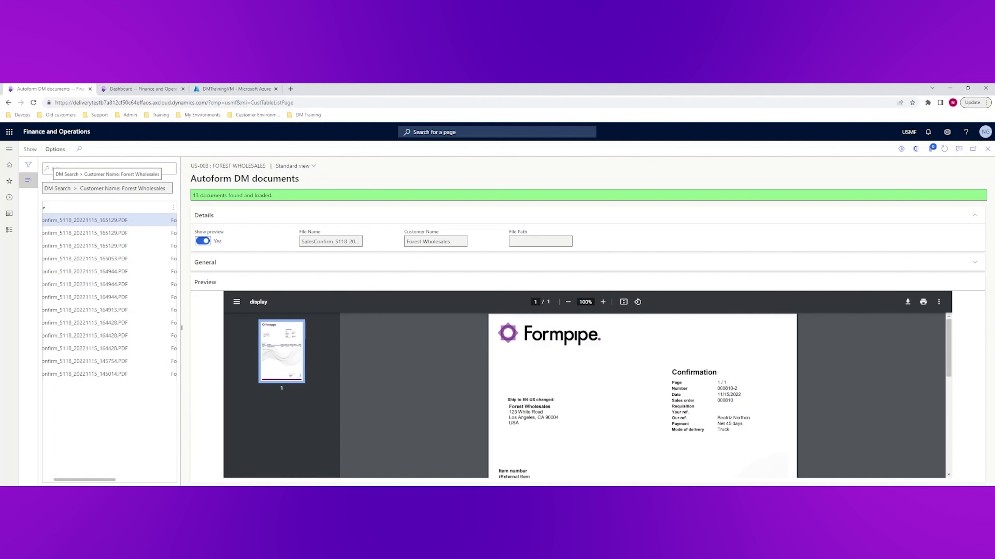
scroll(594, 409, "down", 5)
scroll(594, 409, "up", 2)
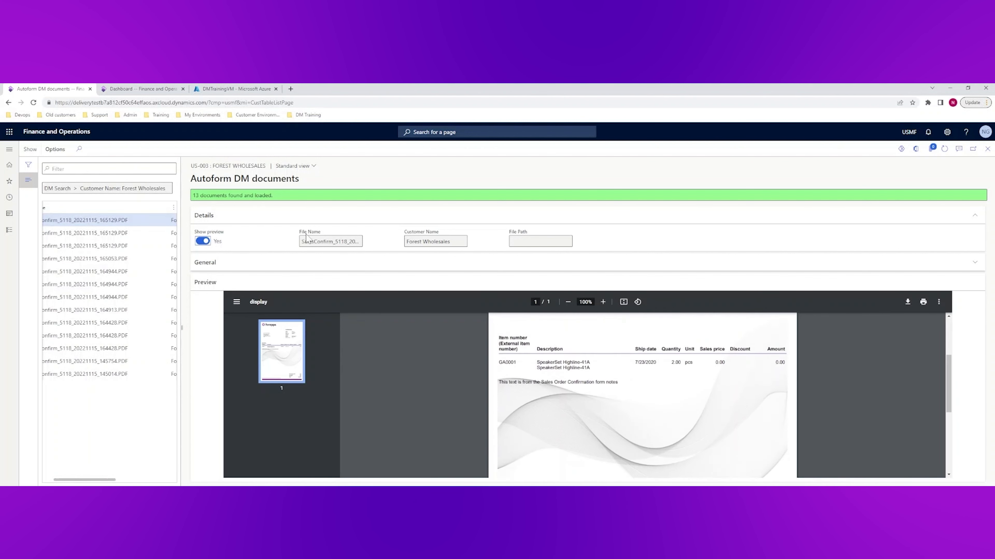
left_click(98, 246)
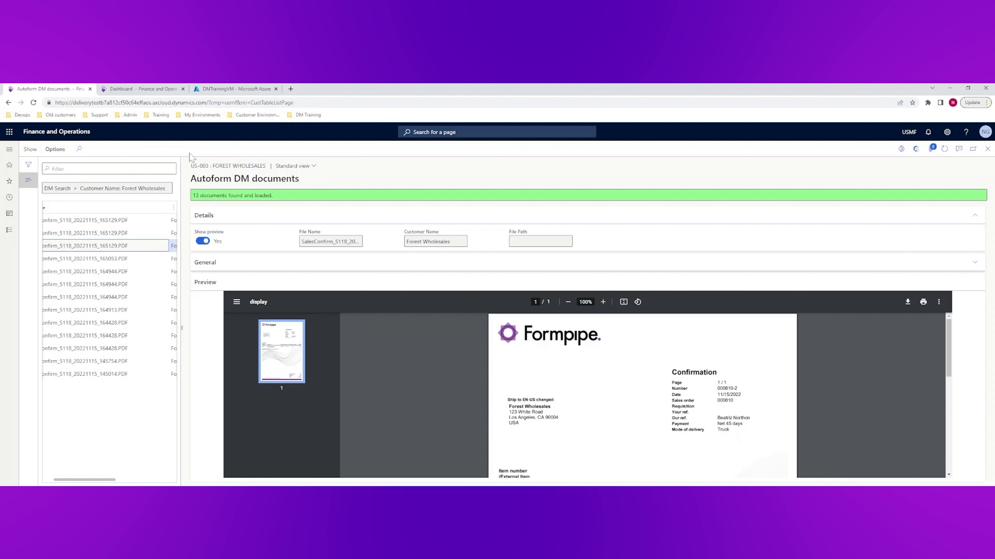
- Switch to Autoform DM and examine the label and name of the Customer Name key definition, then return to Administration
left_click(142, 494)
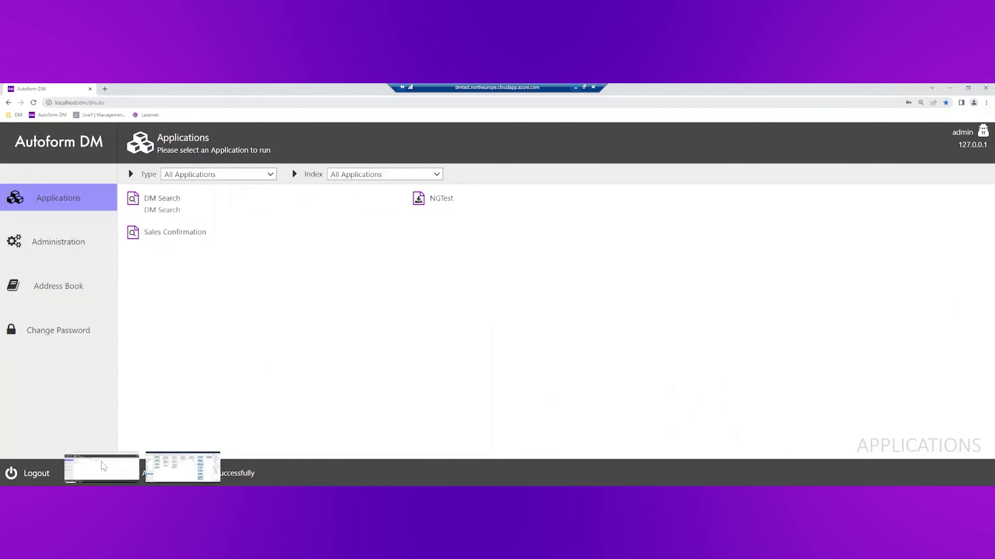
left_click(102, 466)
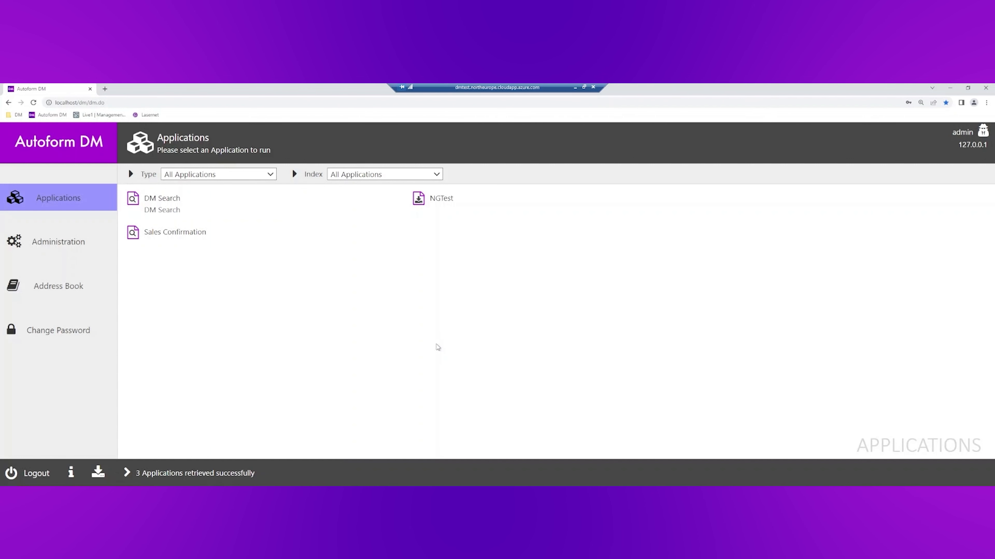
left_click(49, 241)
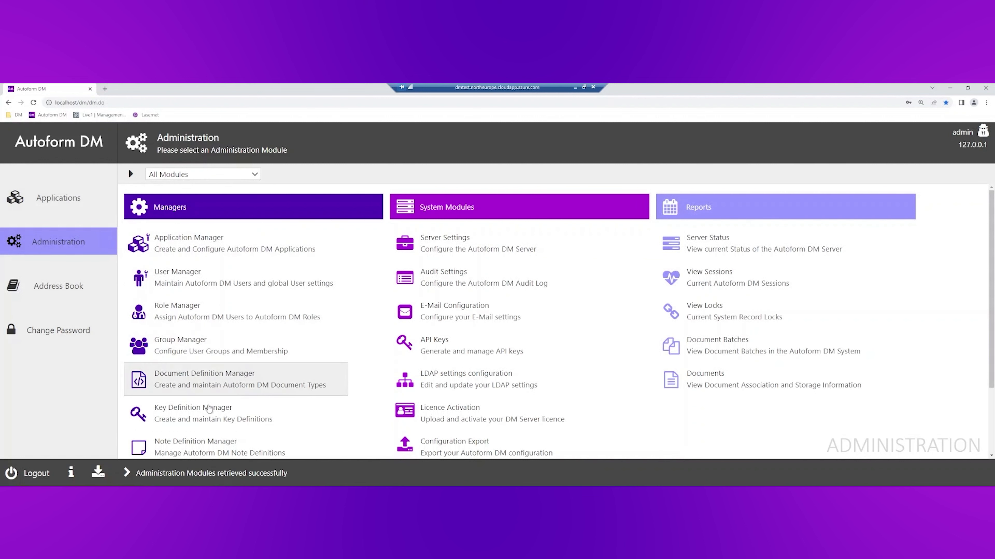
left_click(200, 411)
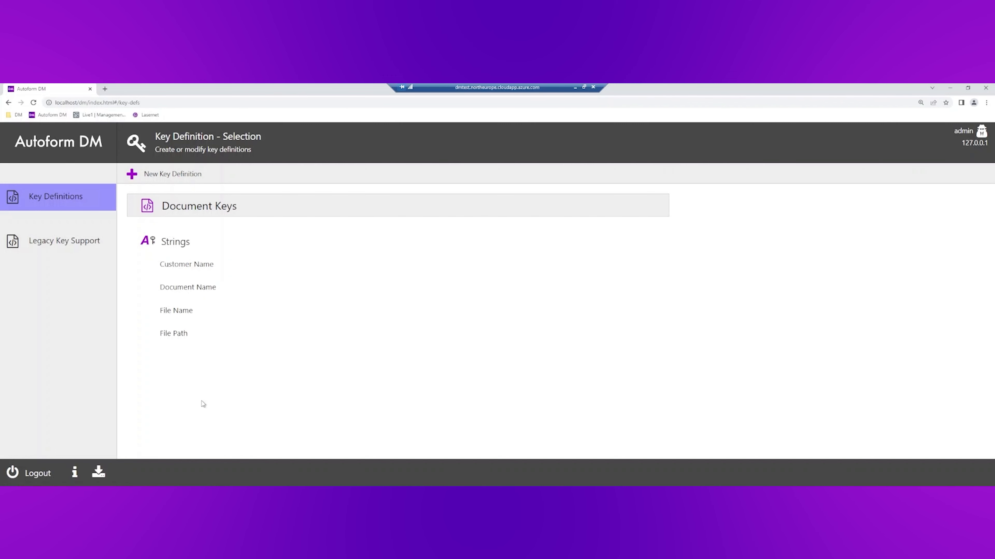
left_click(193, 266)
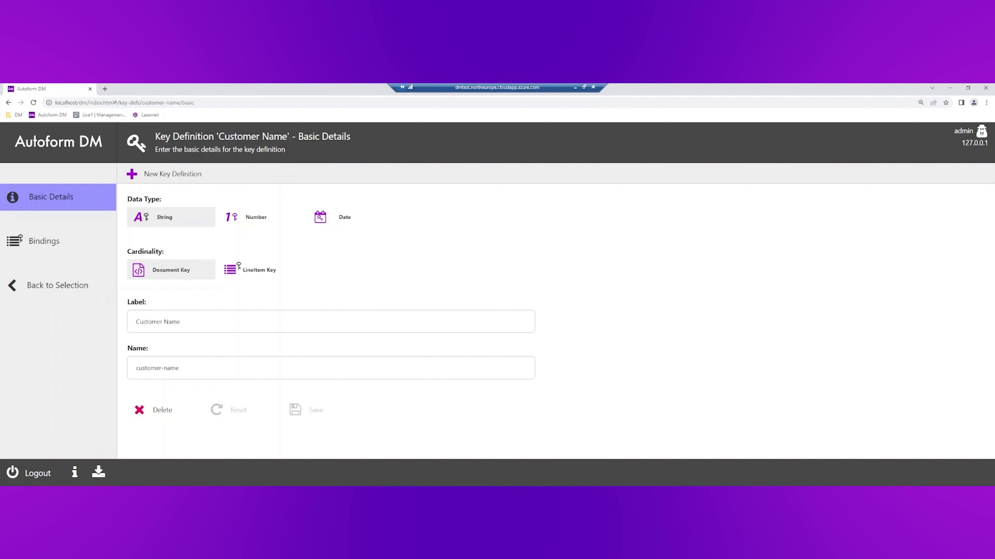
left_click(159, 322)
key("ctrl+a")
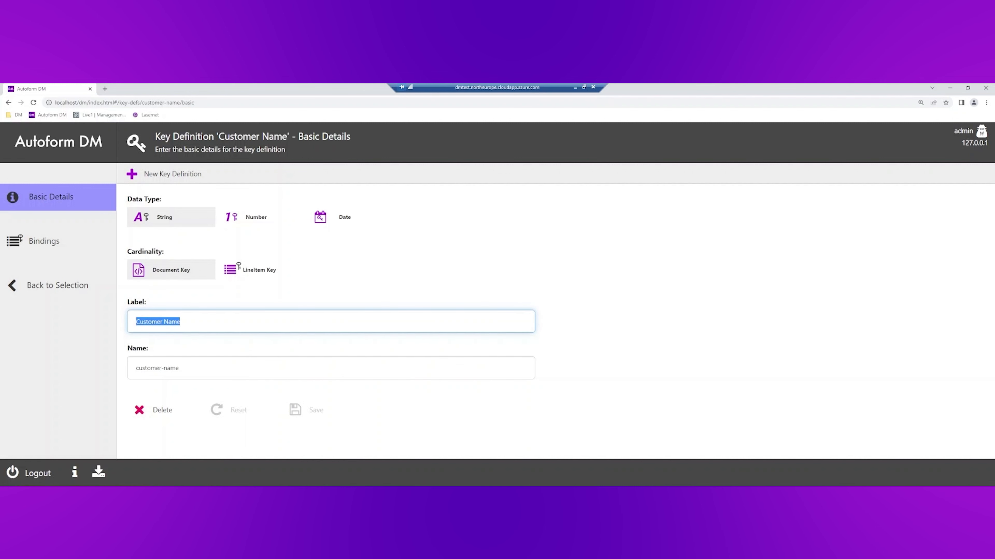
key("Tab")
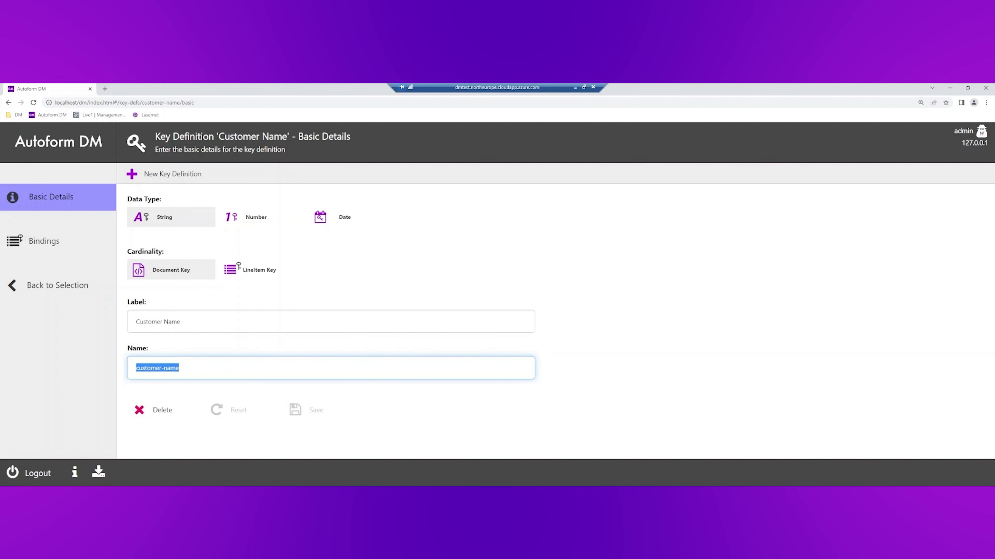
left_click(25, 288)
left_click(47, 144)
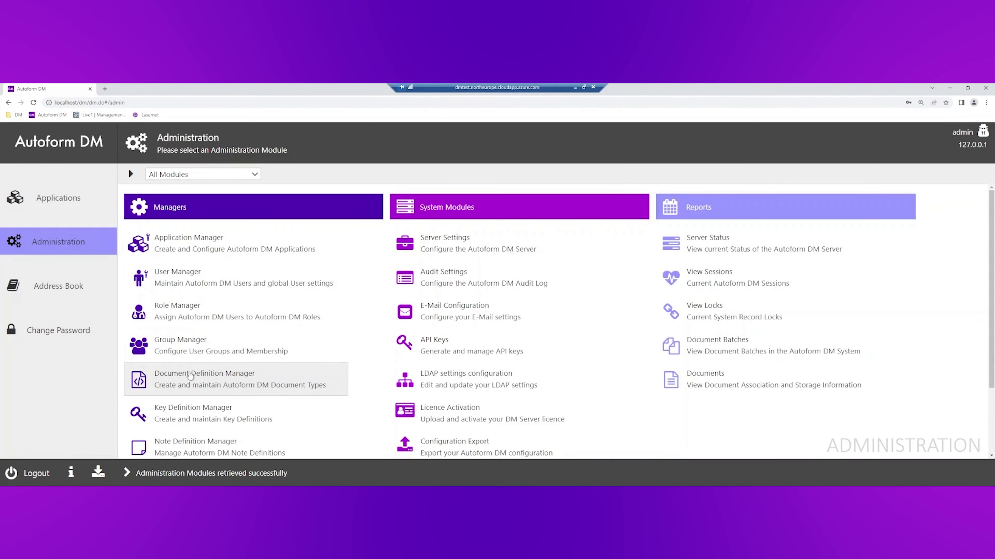
- Review the Sales Confirmation document definition's name and its bound and unbound document keys, returning to Administration when done
left_click(190, 375)
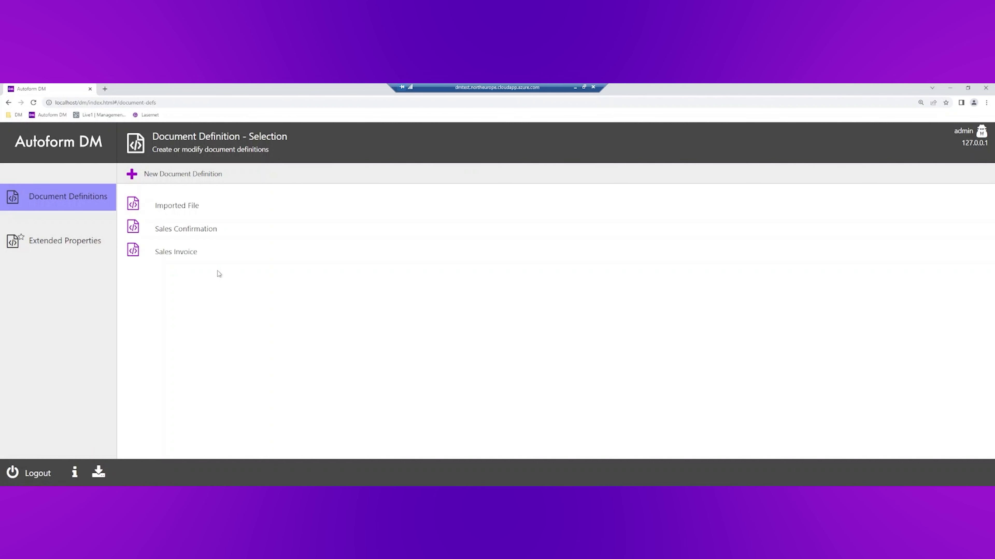
left_click(179, 234)
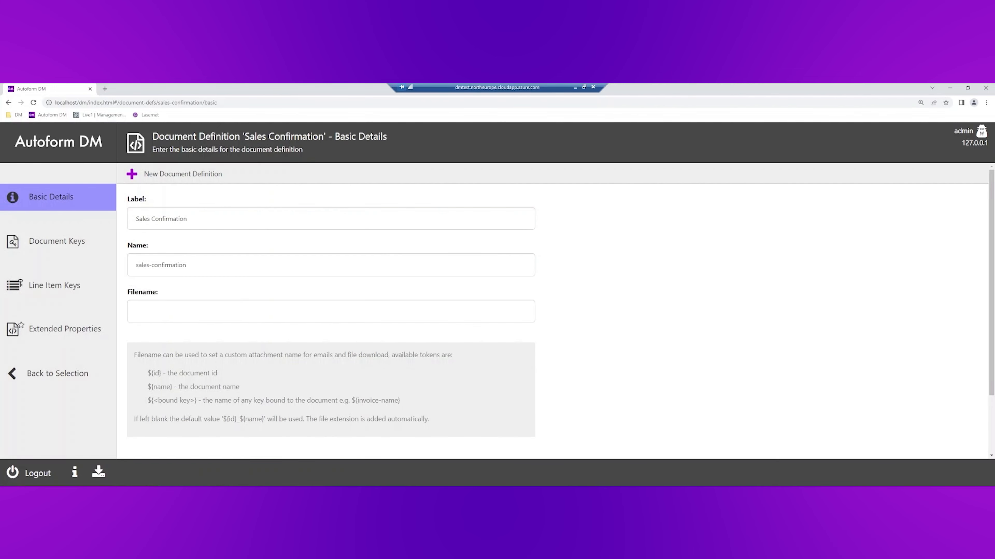
left_click_drag(186, 265, 135, 265)
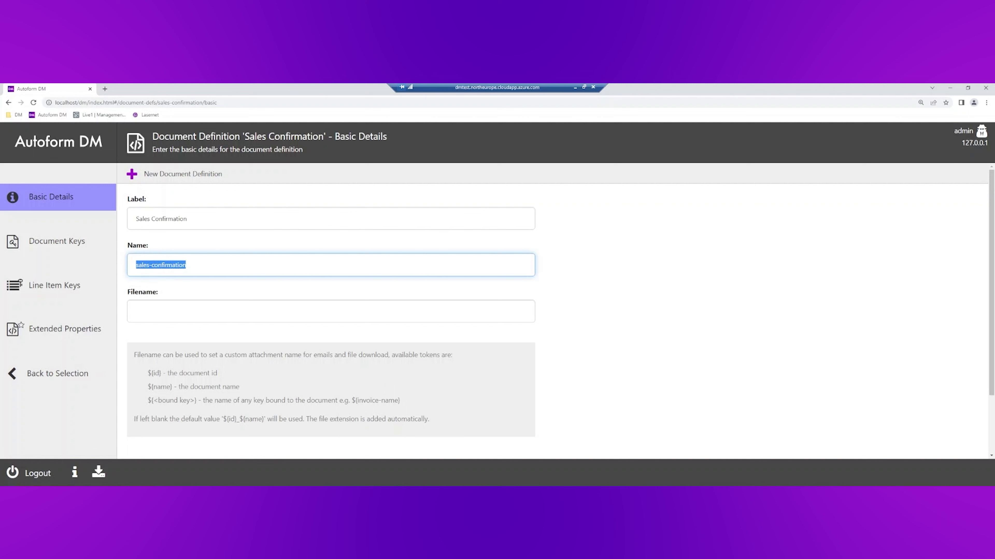
left_click(44, 243)
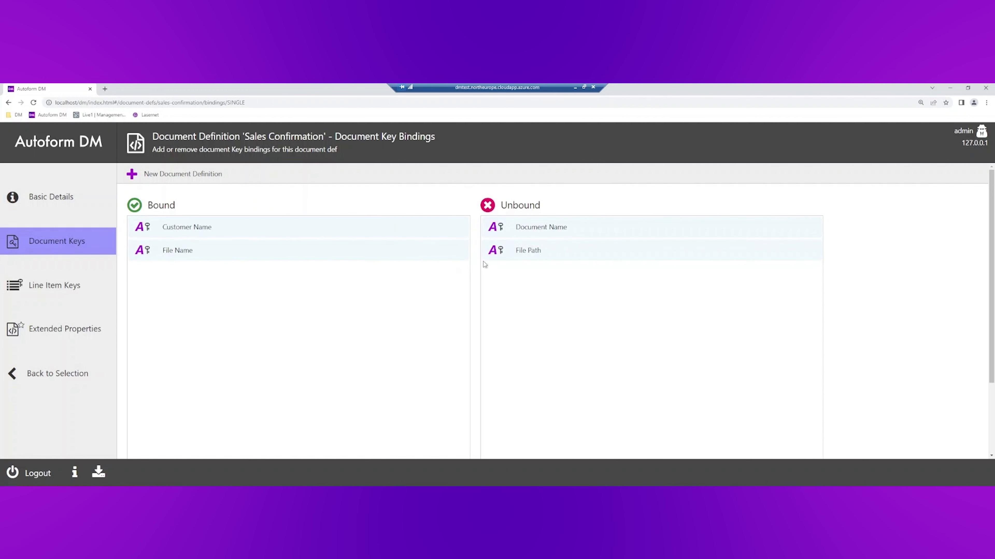
mouse_move(540, 228)
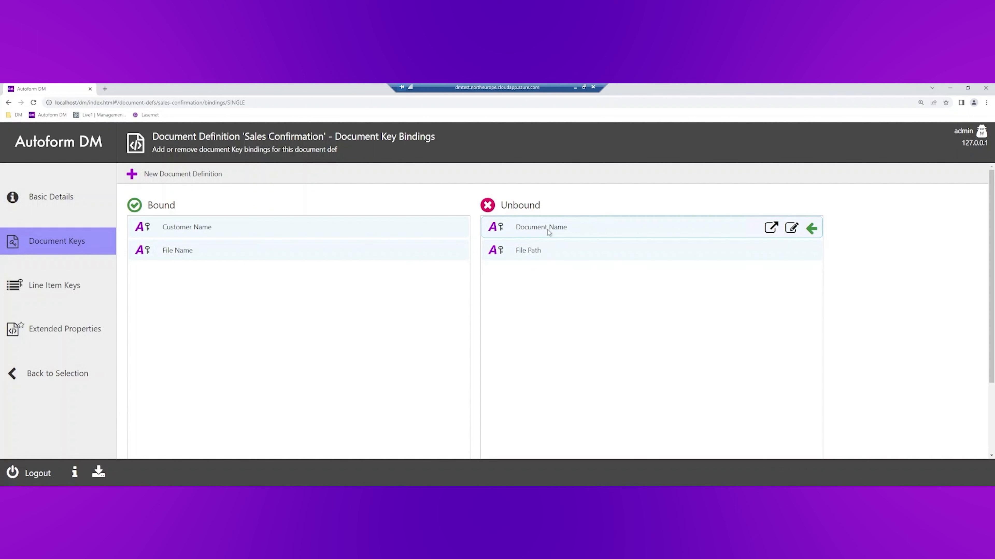
left_click(8, 102)
left_click(7, 103)
left_click(8, 103)
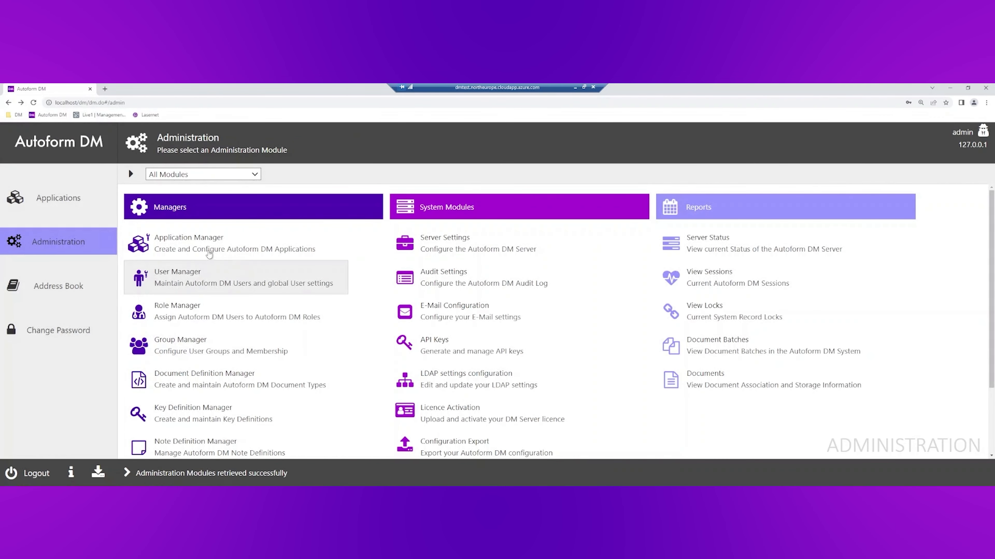
- Examine the DM Search application's basic details, including its name and associated document definitions
left_click(172, 241)
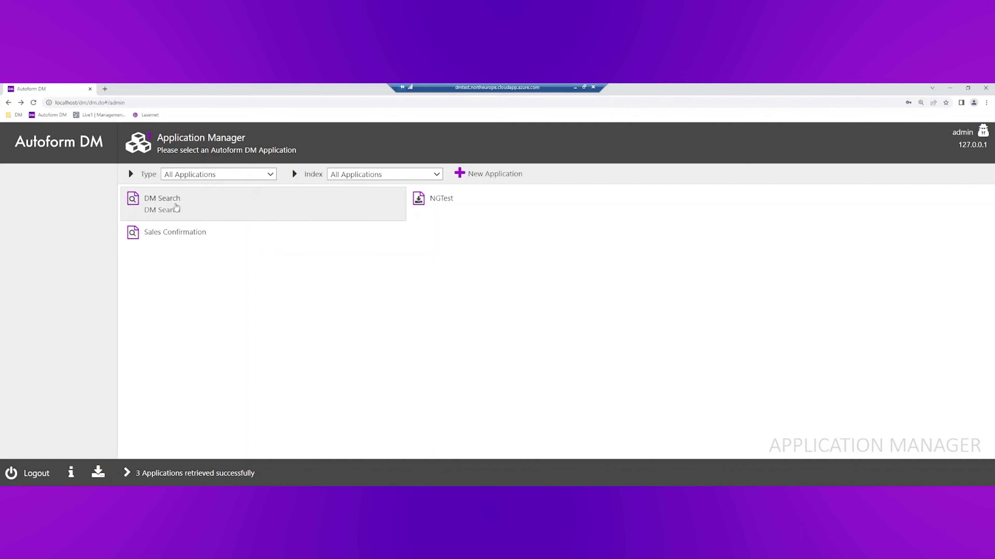
left_click(146, 209)
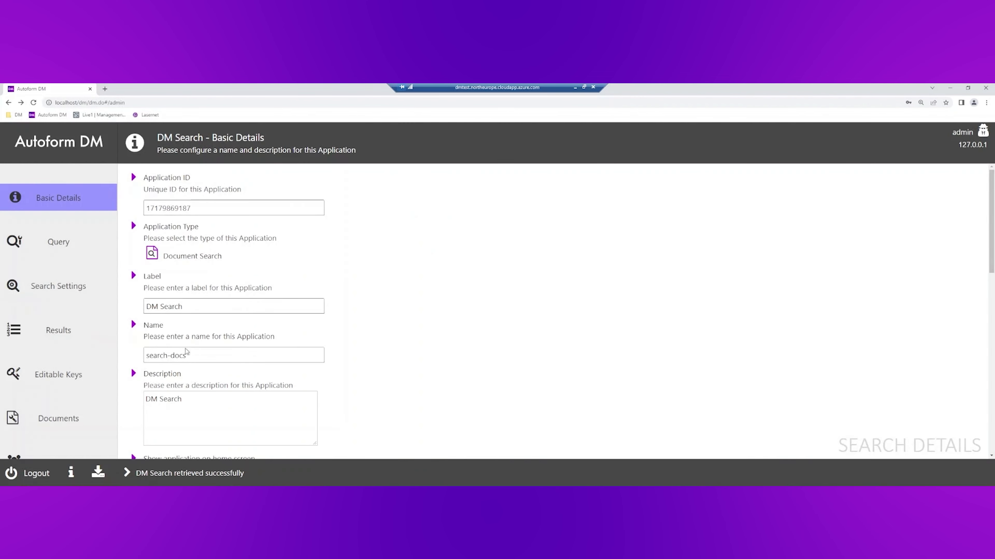
scroll(458, 304, "down", 3)
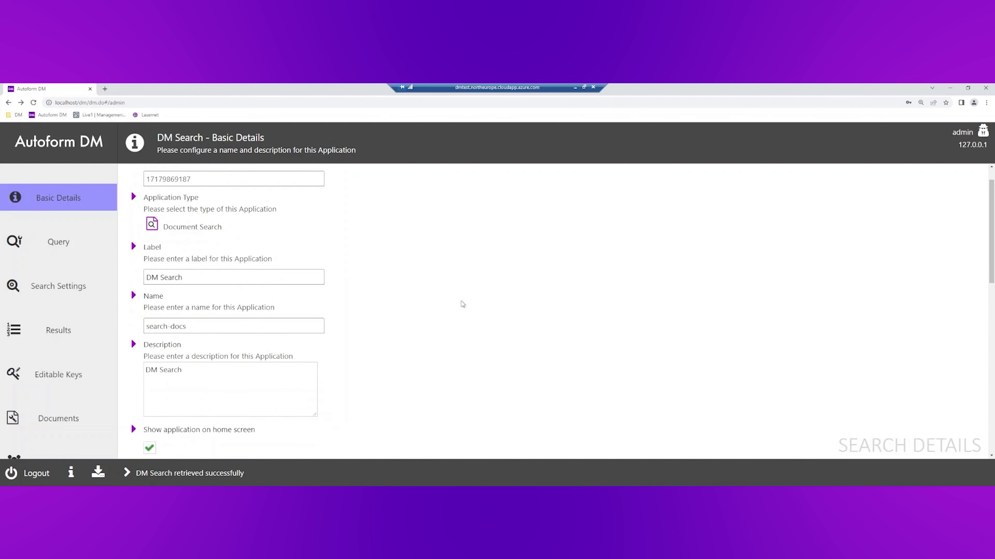
scroll(459, 305, "down", 3)
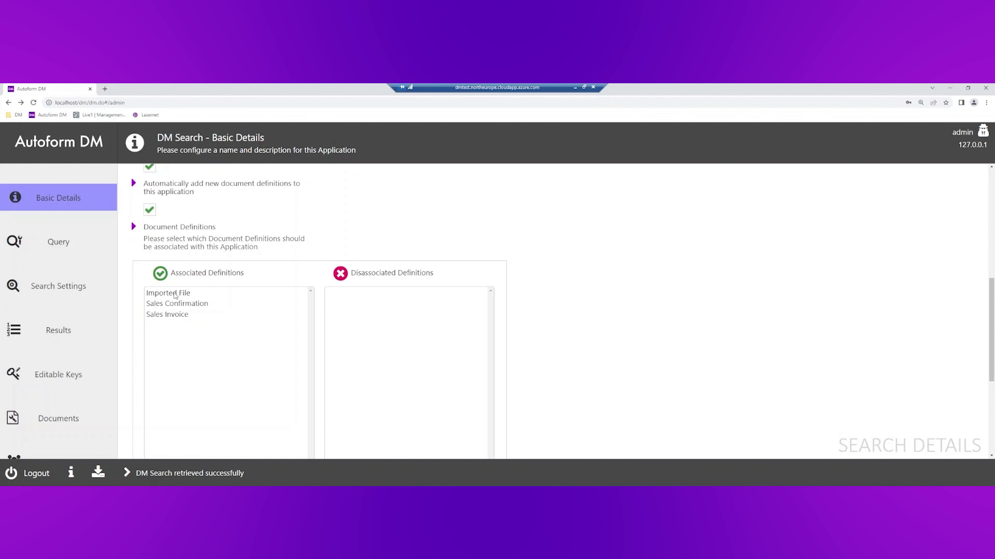
- Review the search keys in the DM Search application's query configuration and return to Administration
left_click(61, 246)
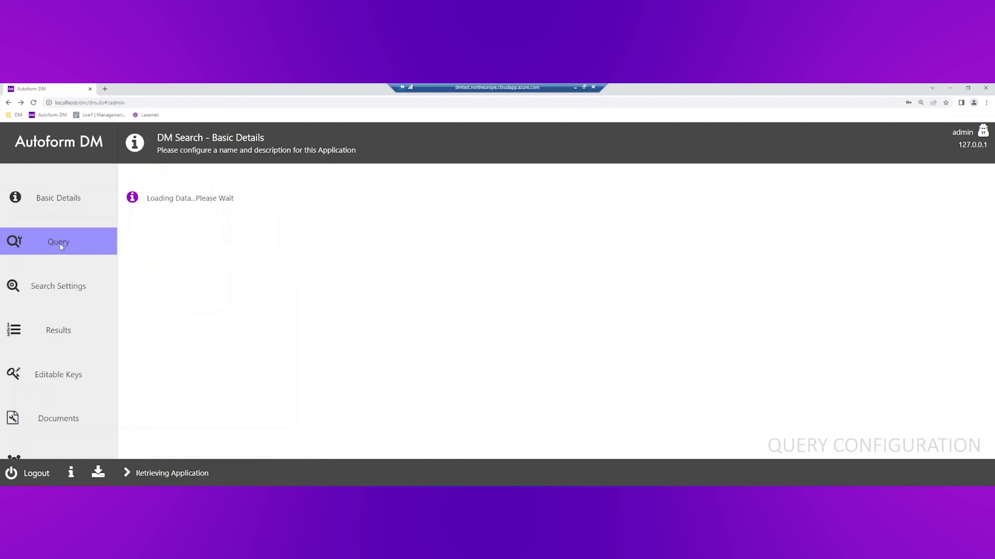
scroll(240, 321, "down", 1)
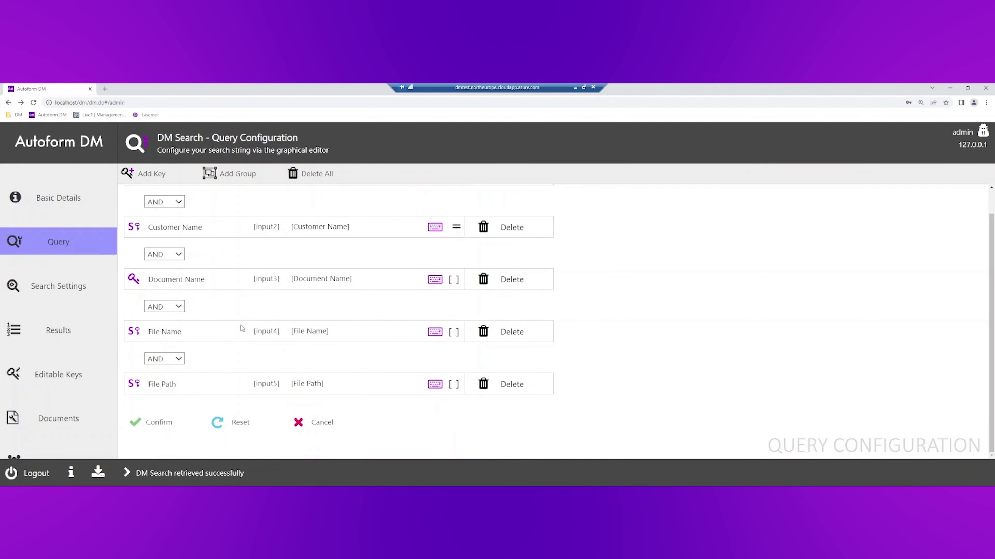
scroll(240, 329, "up", 1)
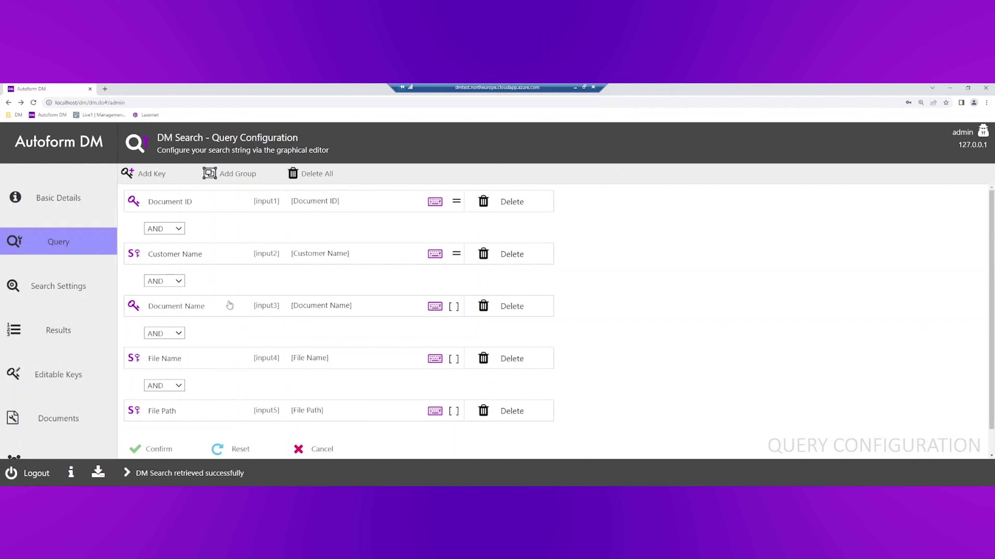
left_click(58, 150)
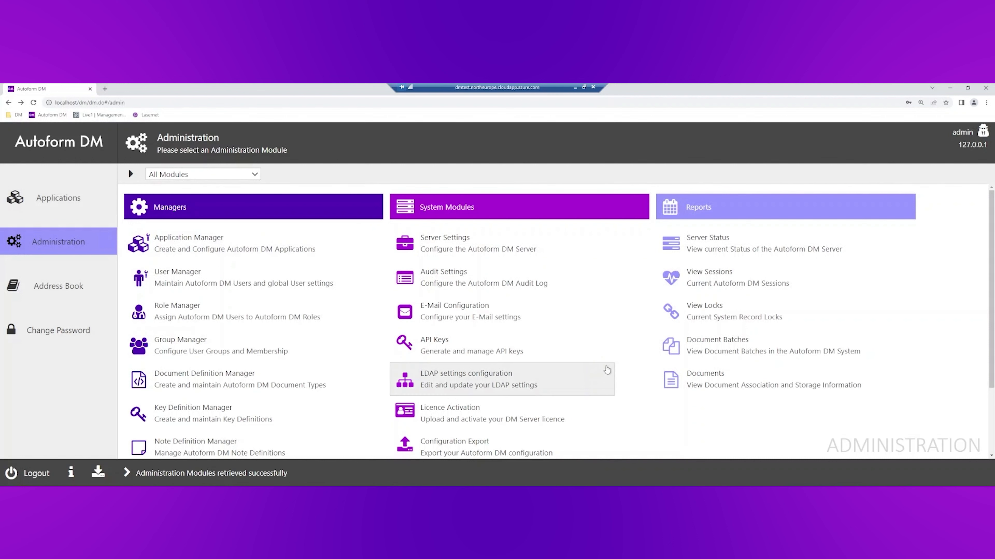
- Generate a new API key with the description "test" and a blank run-as identity, and dismiss the generated key
left_click(447, 353)
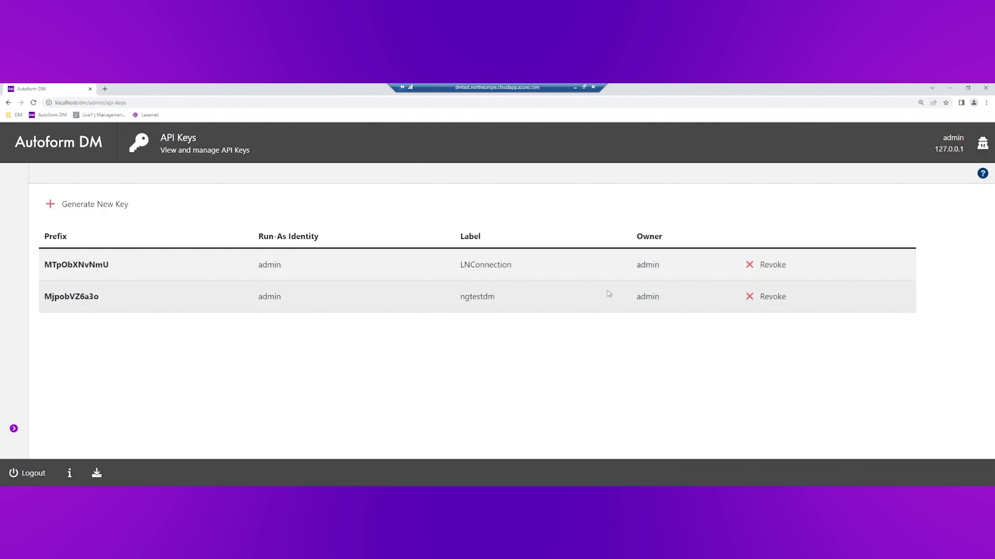
left_click(100, 205)
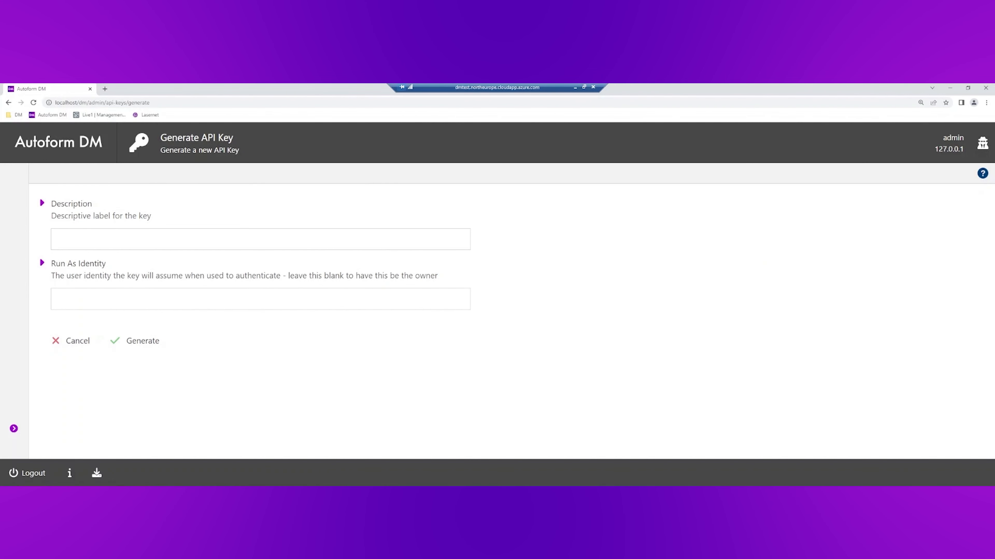
left_click(303, 242)
left_click(290, 369)
left_click(60, 240)
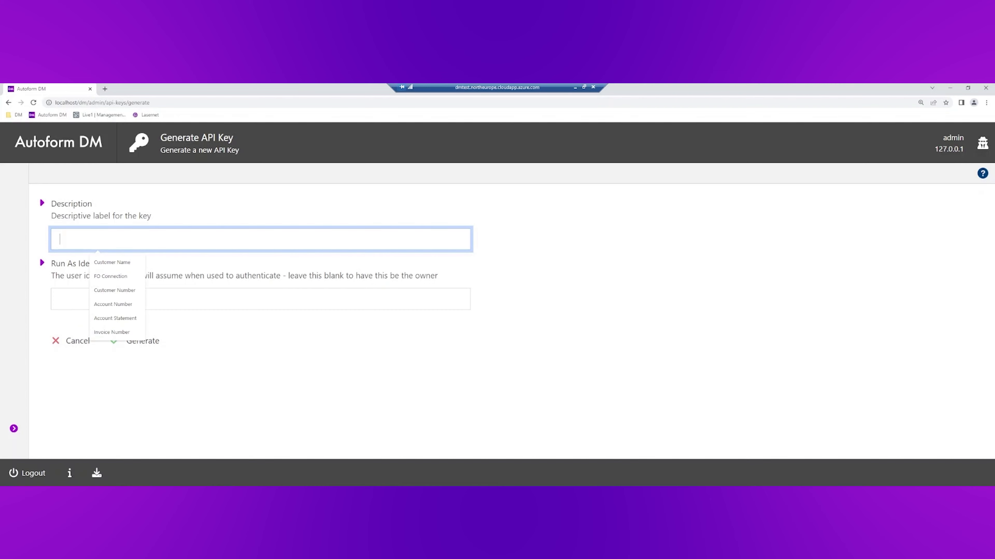
type("test")
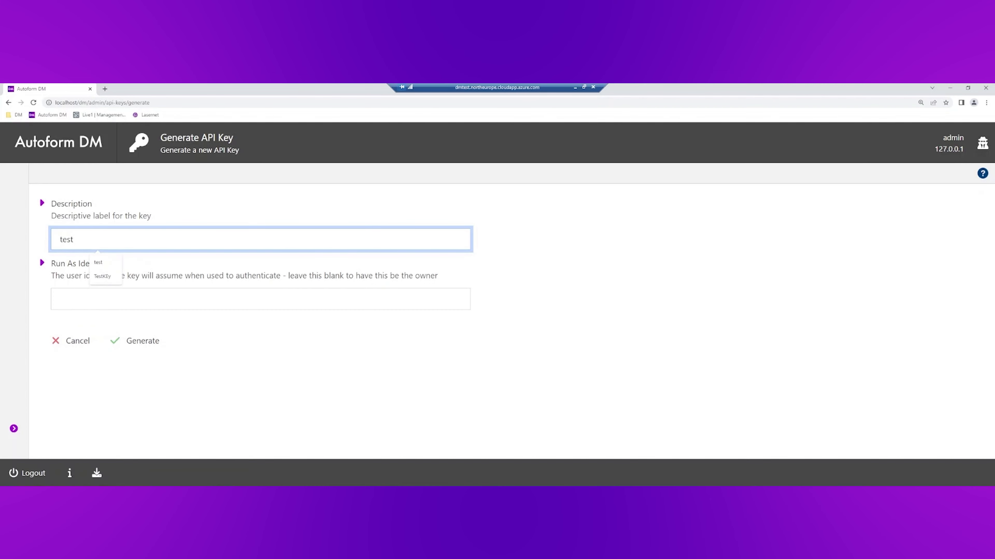
left_click(146, 343)
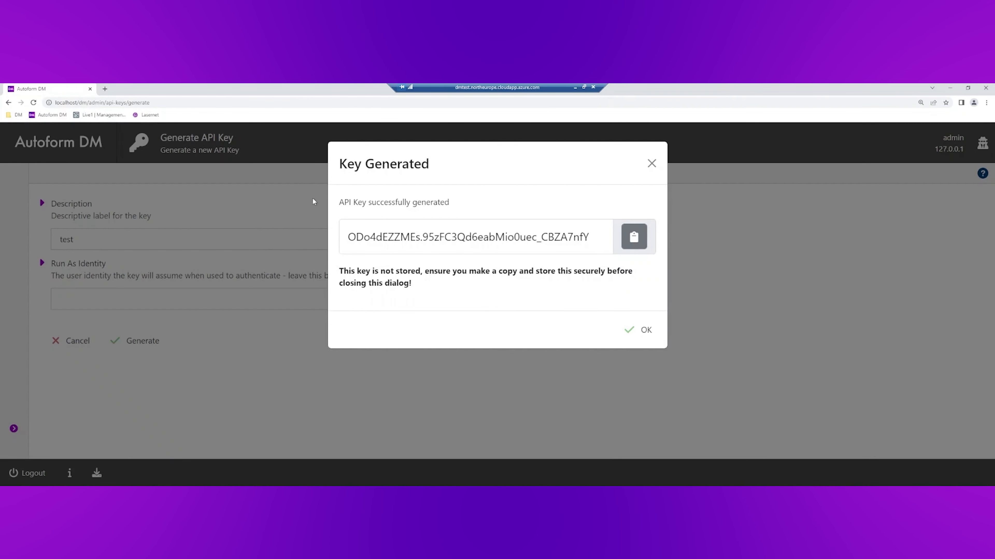
left_click_drag(356, 270, 422, 270)
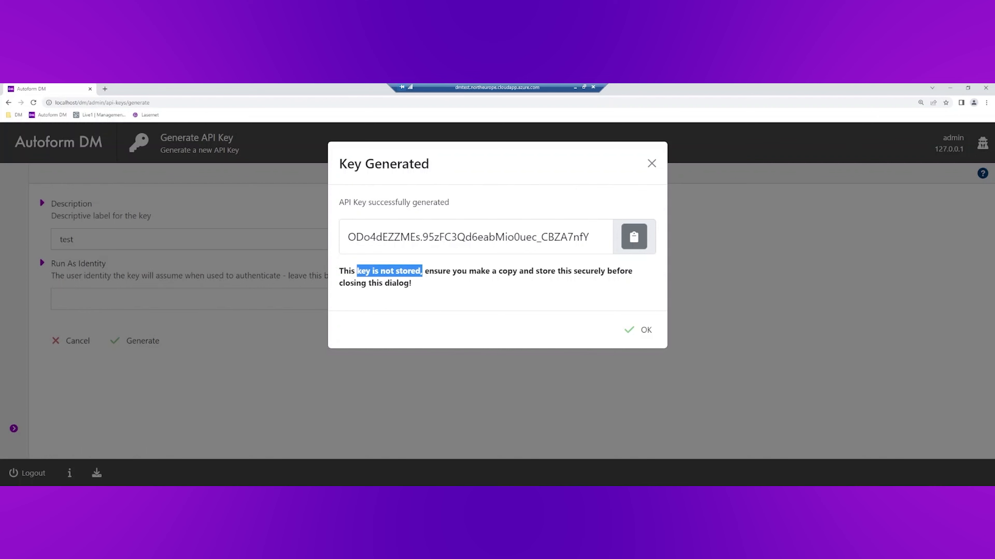
left_click(652, 164)
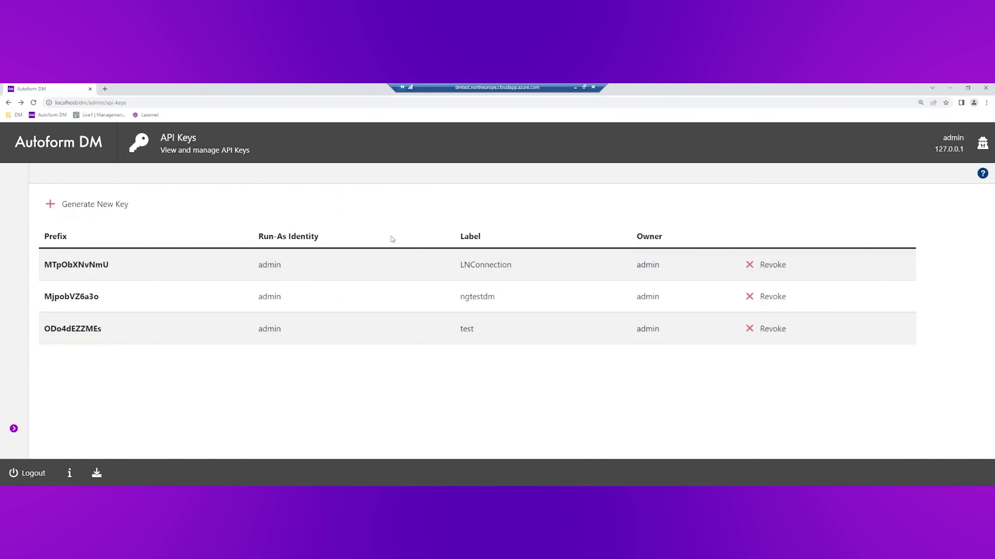
- Revoke the API key labelled "test"
left_click(772, 329)
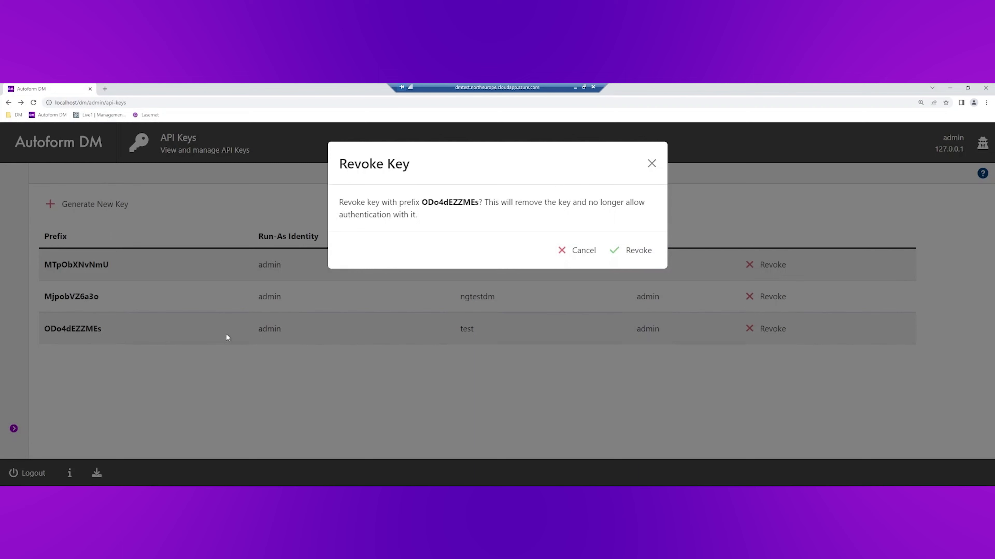
left_click(631, 250)
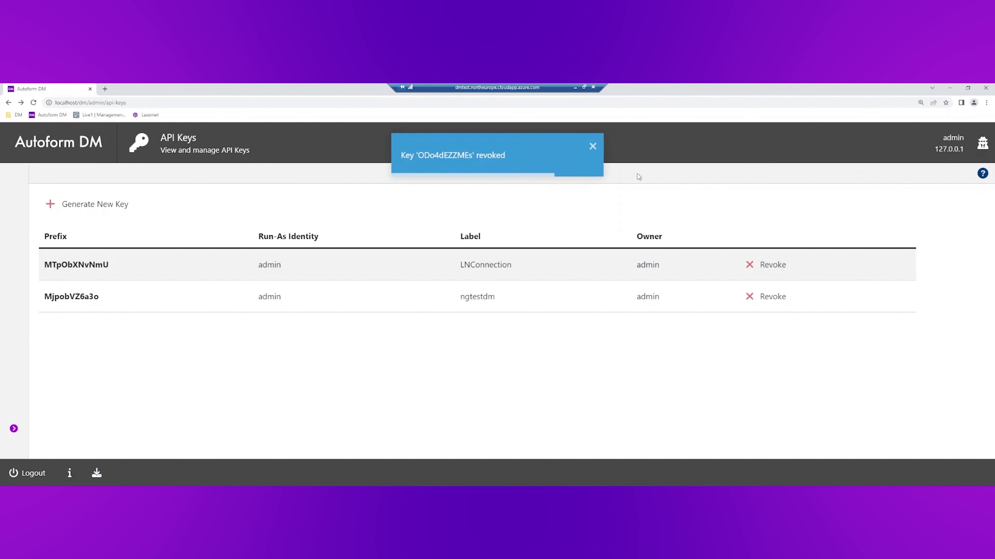
- Dismiss the key revocation notice and return to the Autoform DM Administration modules
left_click(592, 148)
left_click(90, 145)
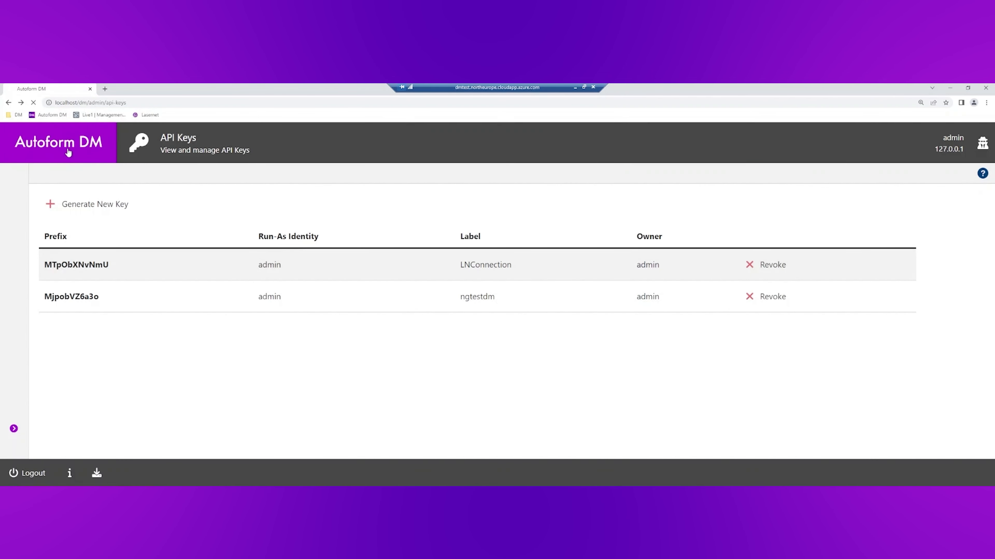
left_click(66, 250)
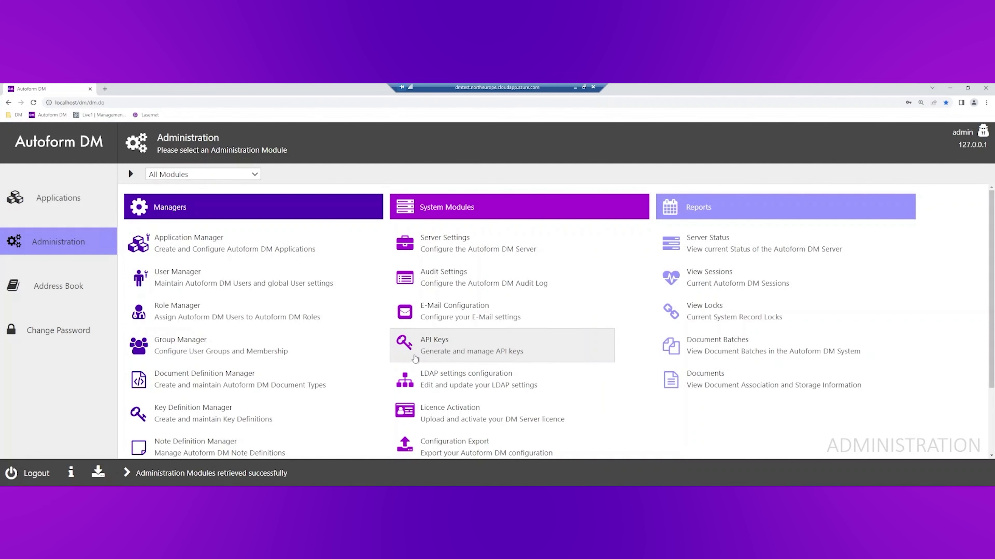
- Switch to Finance and Operations and open the Lasernet connections setup
left_click(575, 88)
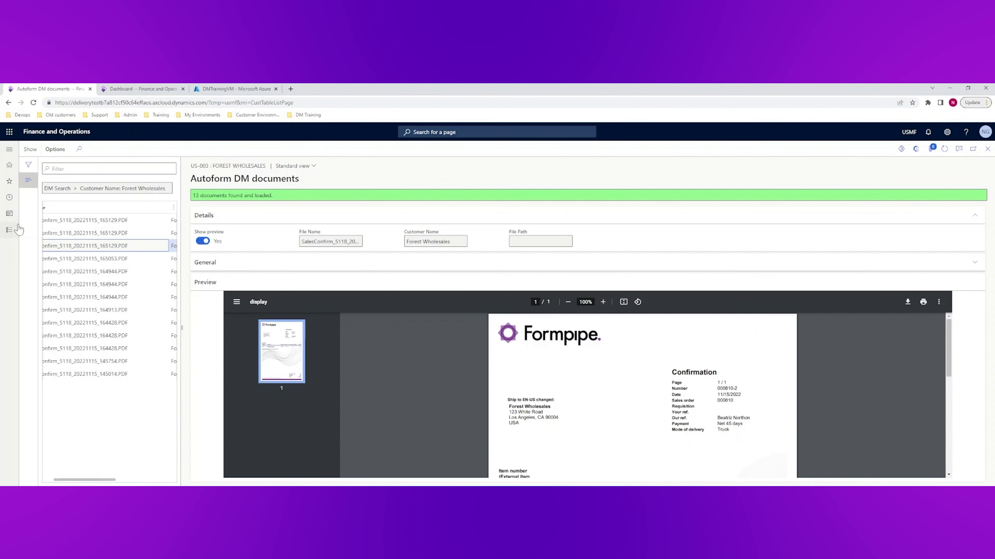
left_click(9, 230)
scroll(55, 387, "down", 1)
scroll(48, 402, "down", 1)
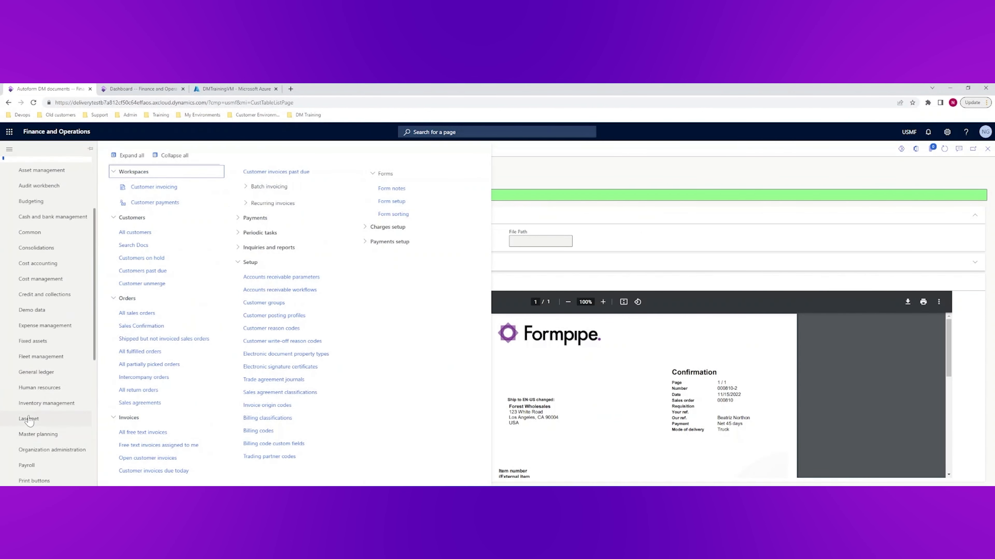
left_click(29, 409)
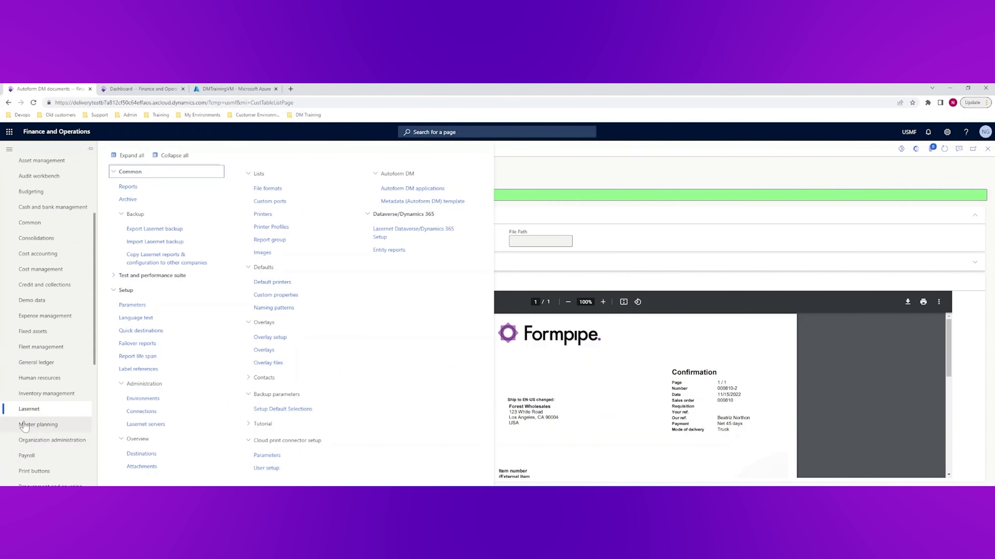
left_click(142, 412)
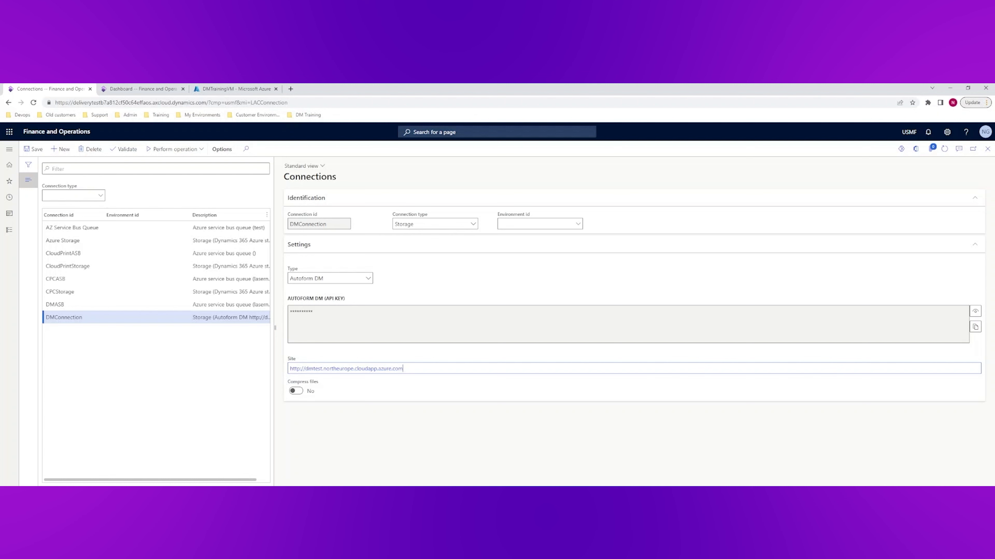
- Check the DMTrainingVM DNS name in Microsoft Azure against the connection's site, and validate DMConnection in Finance and Operations
mouse_move(142, 493)
left_click(207, 91)
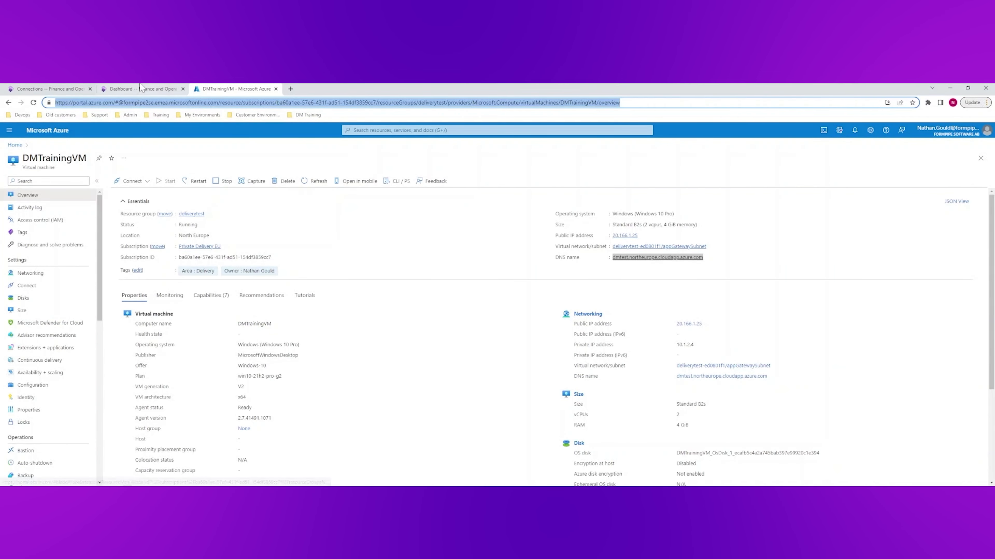
left_click(69, 90)
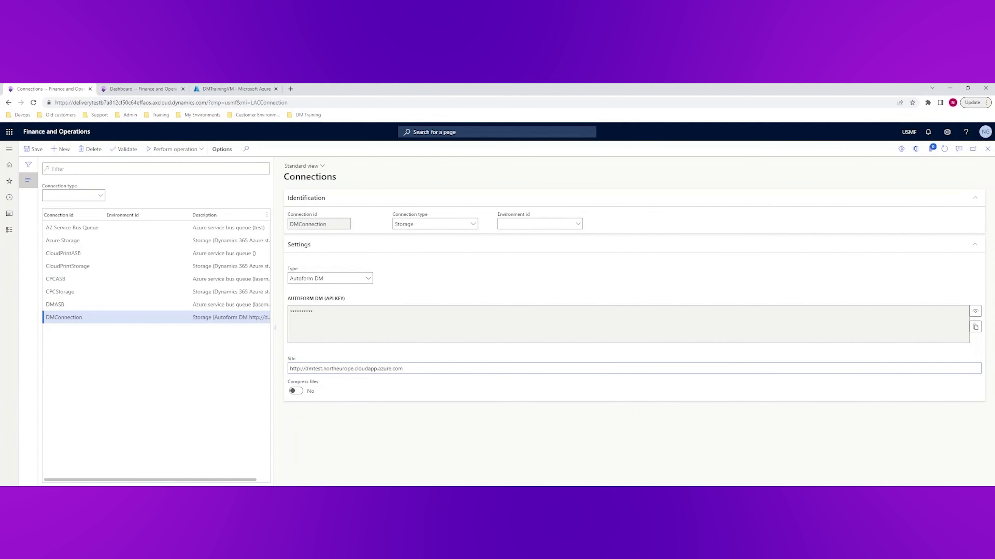
left_click(122, 149)
- Open the Lasernet Metadata (Autoform DM) templates and display the sales-confirmation template
left_click(10, 231)
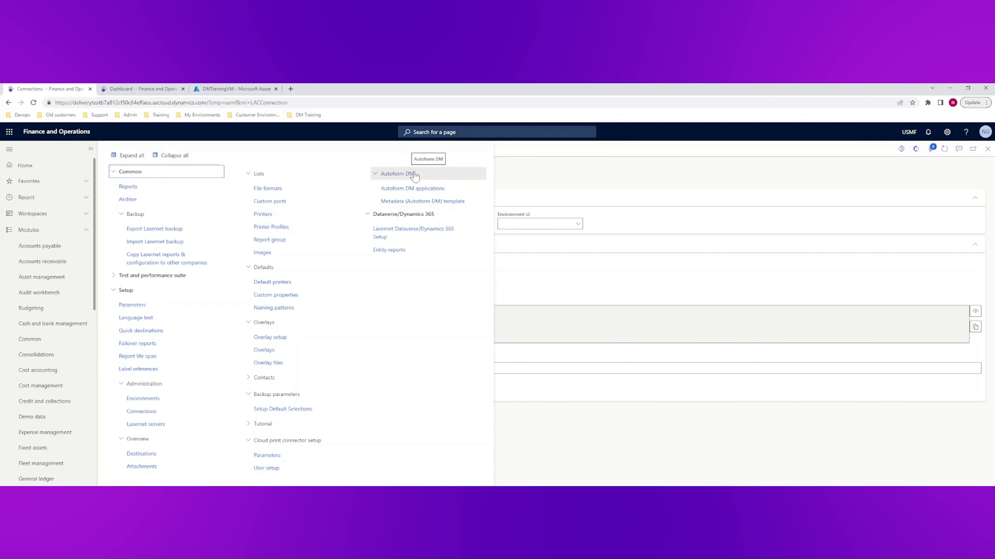
left_click(422, 202)
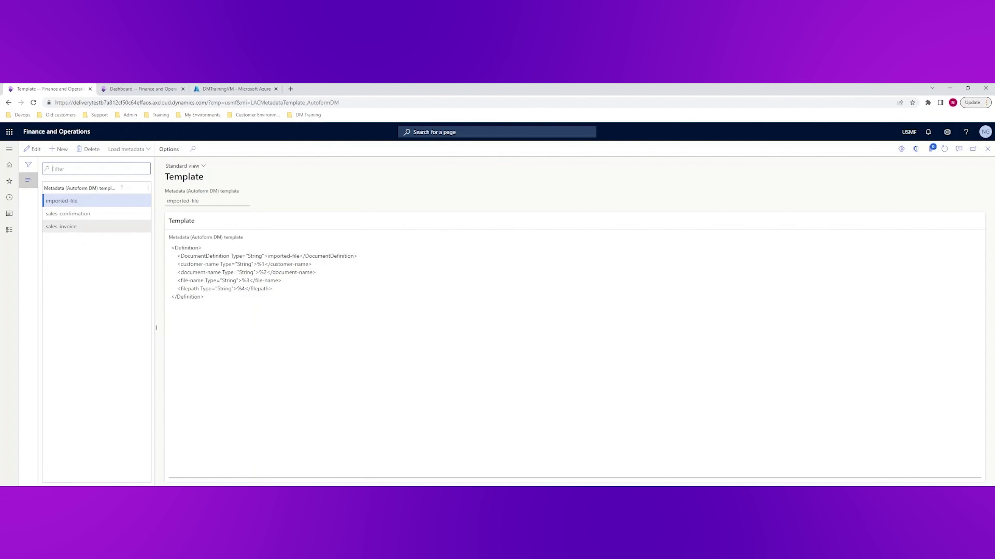
left_click(75, 214)
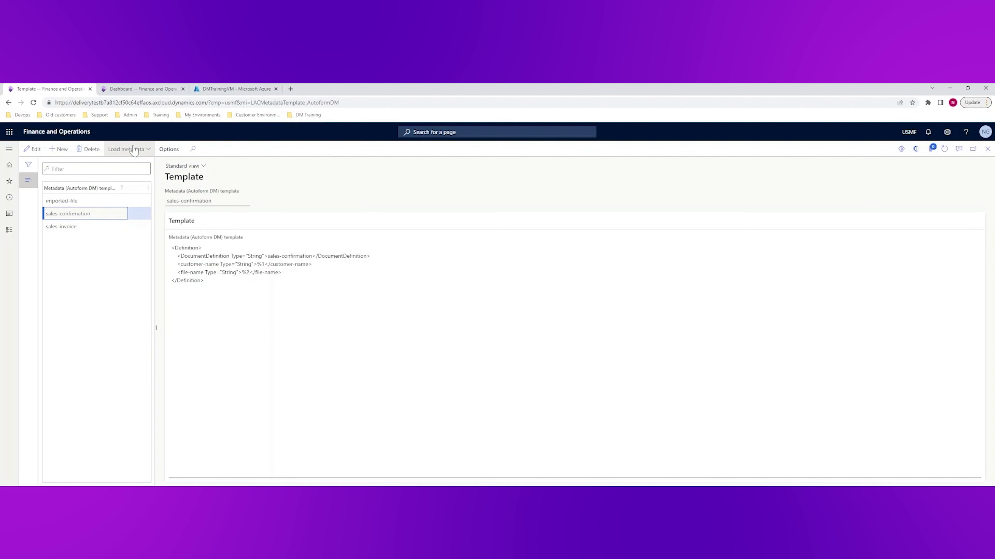
- Load metadata from DMConnection for all document definitions, overwriting the existing templates
left_click(151, 152)
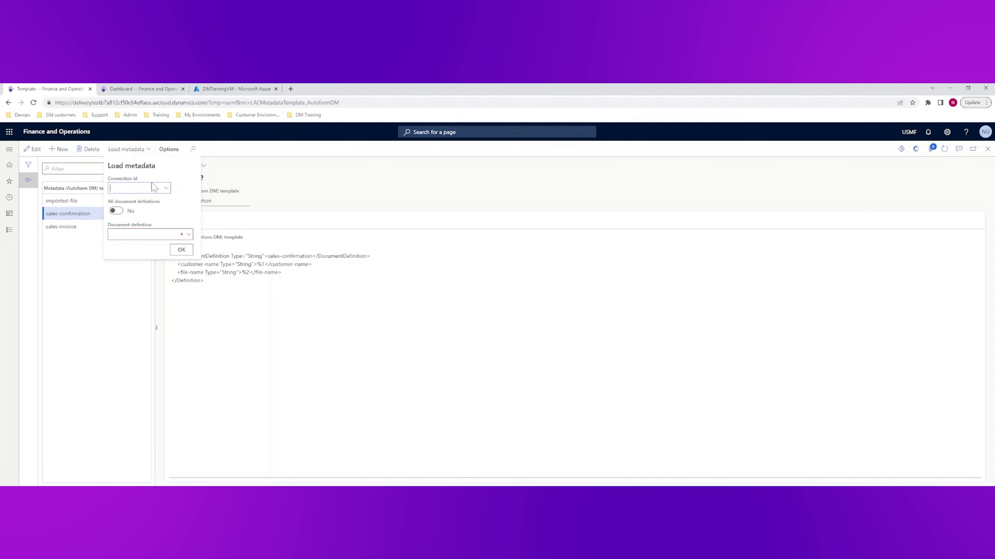
left_click(167, 189)
left_click(166, 211)
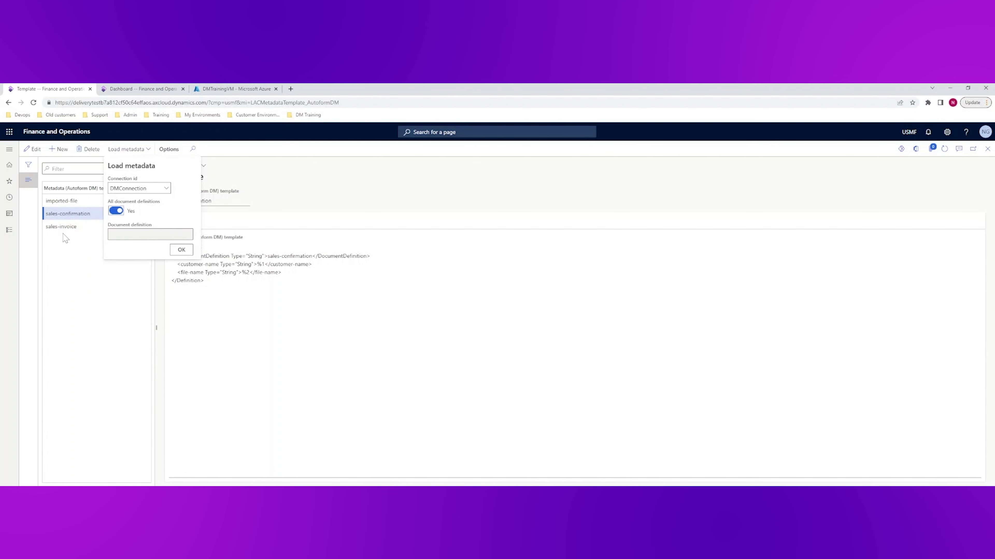
left_click(182, 250)
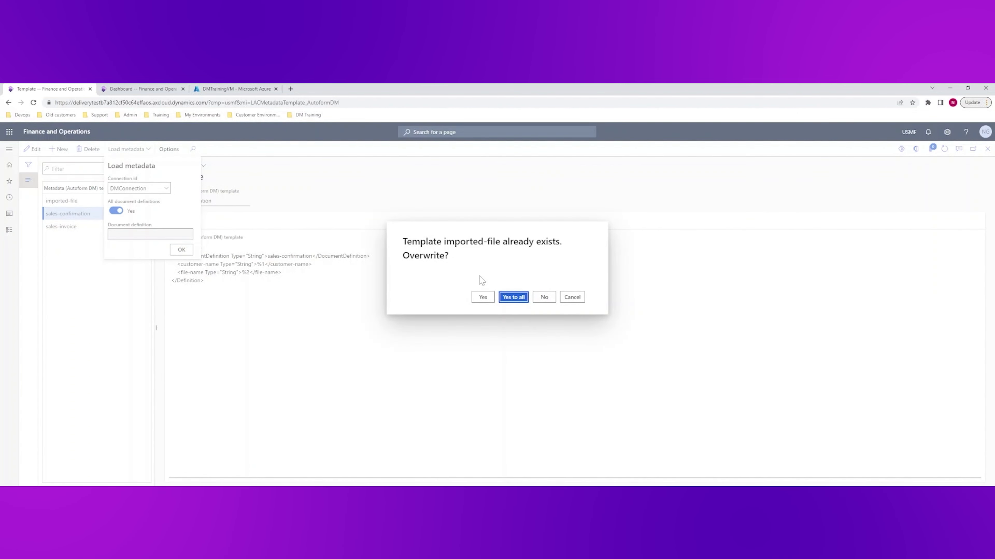
left_click(506, 295)
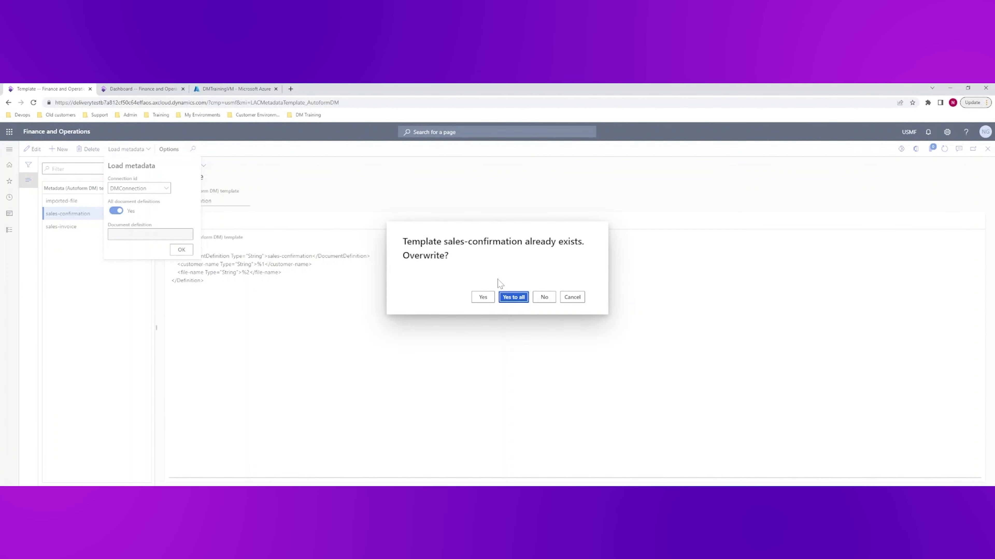
left_click(484, 298)
left_click(484, 298)
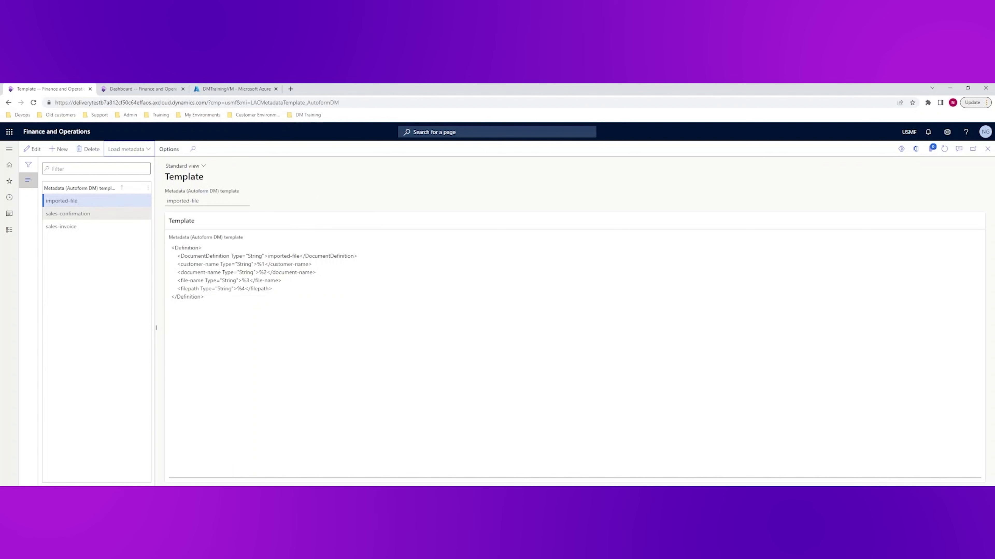
- Review the reloaded sales-confirmation, sales-invoice and imported-file metadata templates
left_click(78, 213)
left_click(78, 227)
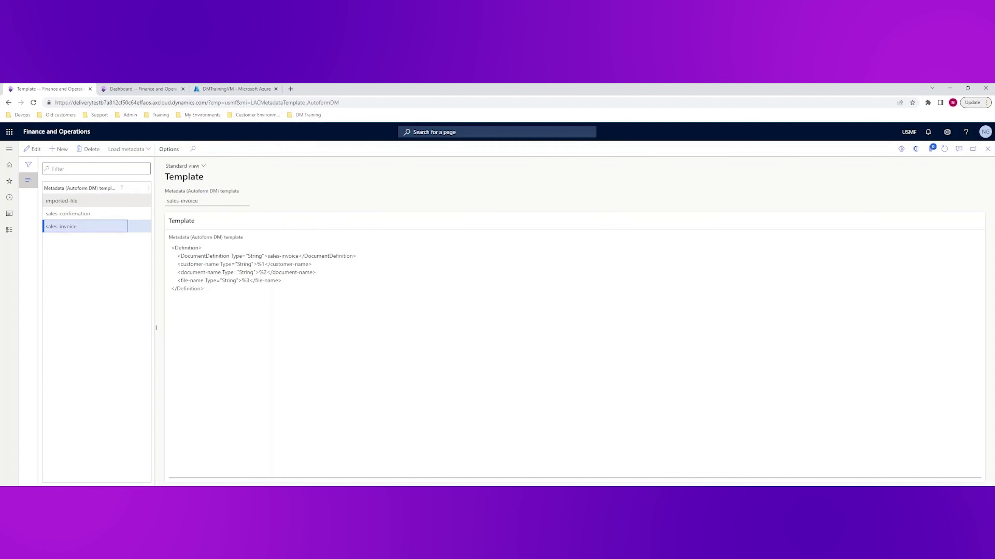
left_click(79, 201)
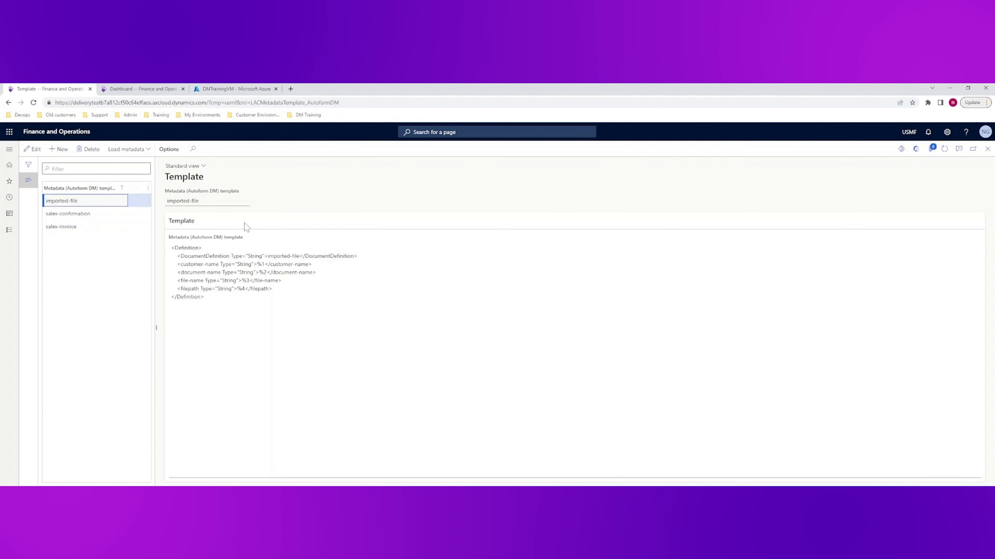
- Open the Accounts receivable list of all customers in the other Finance and Operations tab to examine its DM Search option
left_click(9, 230)
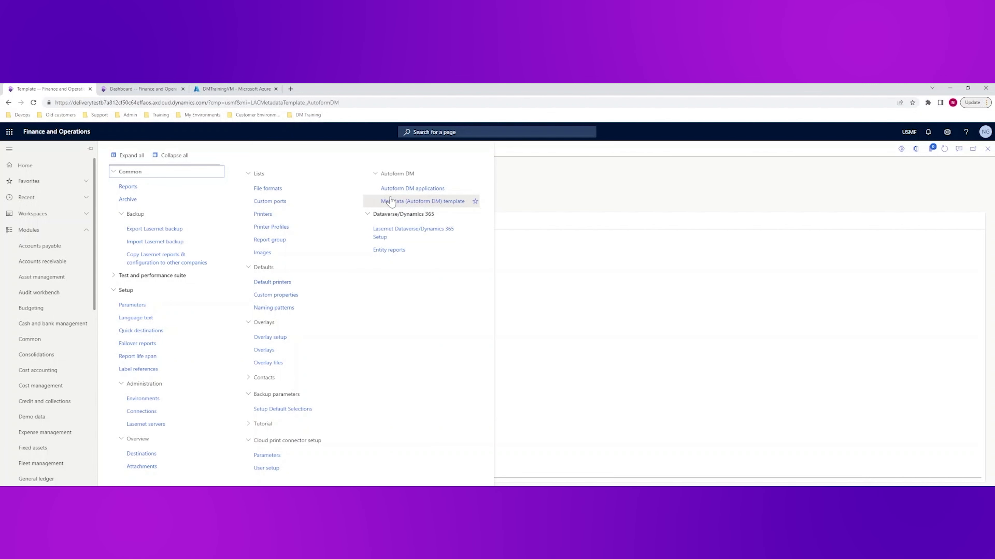
left_click(141, 89)
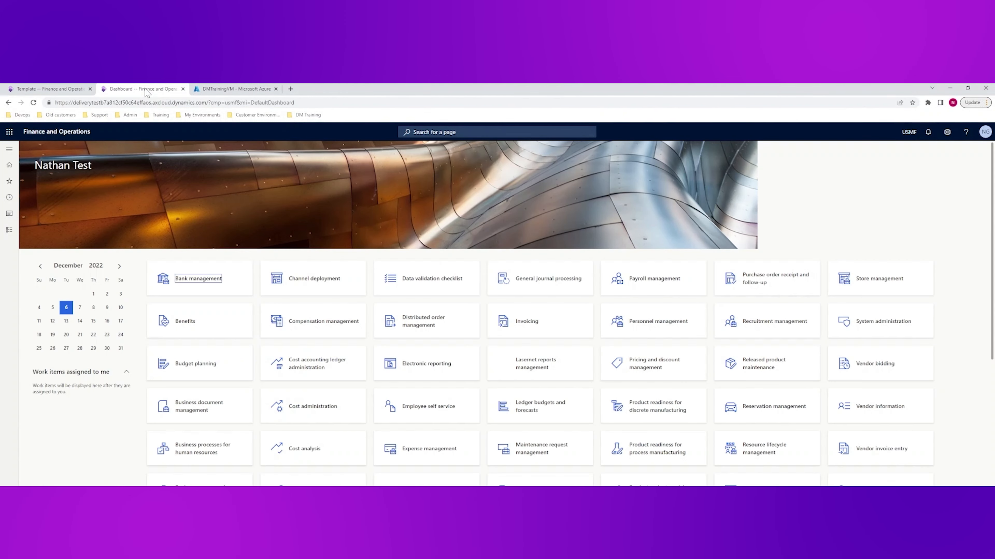
left_click(9, 230)
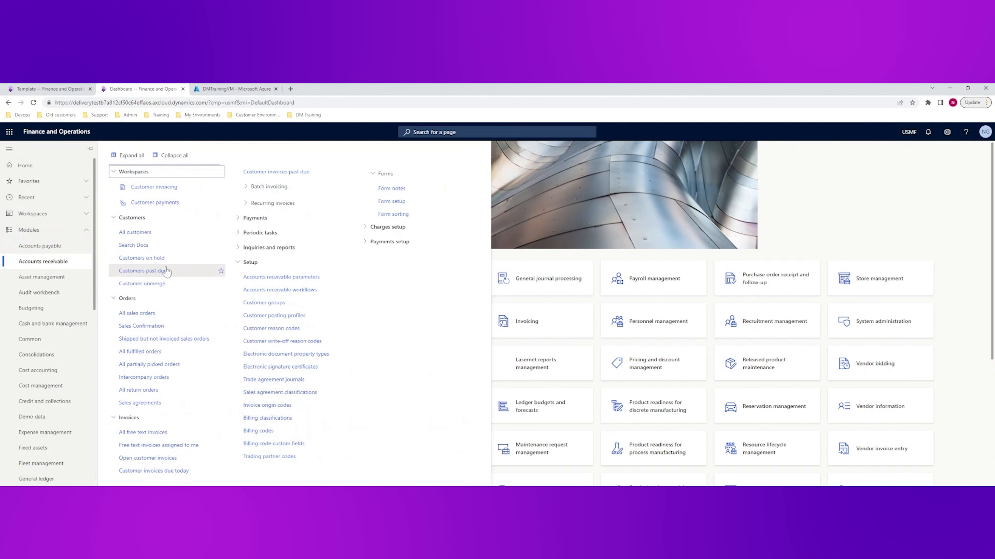
left_click(150, 235)
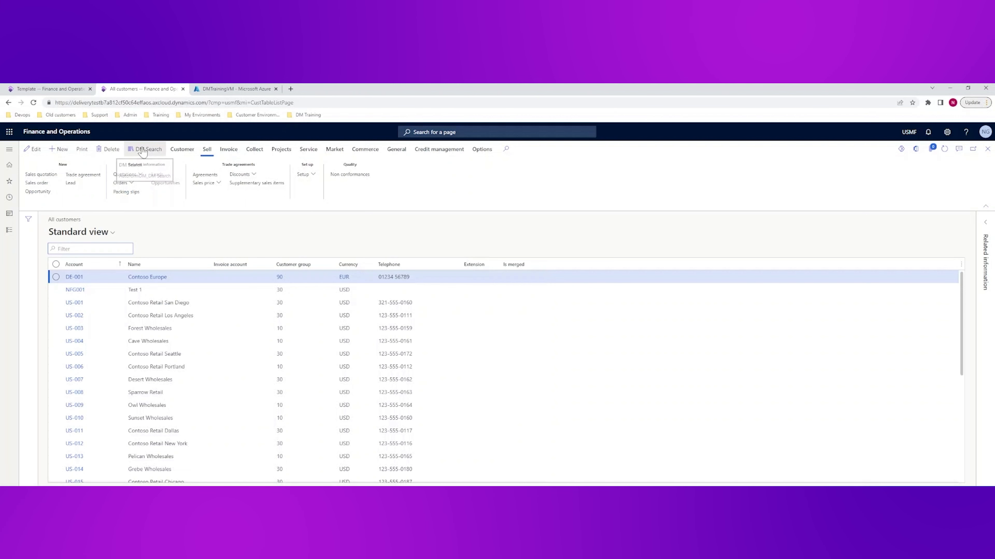
- Open the Lasernet Autoform DM applications setup and put the DM Search application in edit mode
left_click(57, 92)
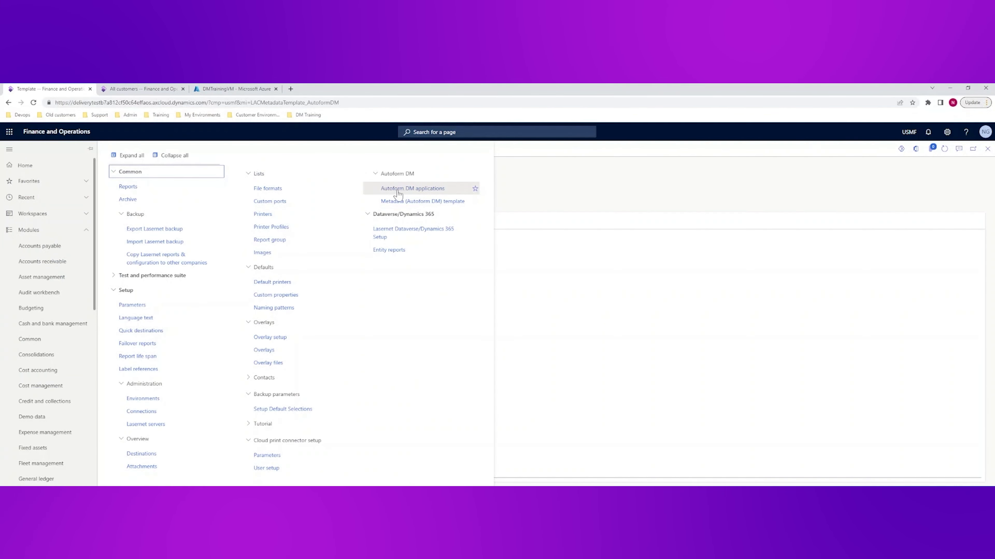
left_click(425, 195)
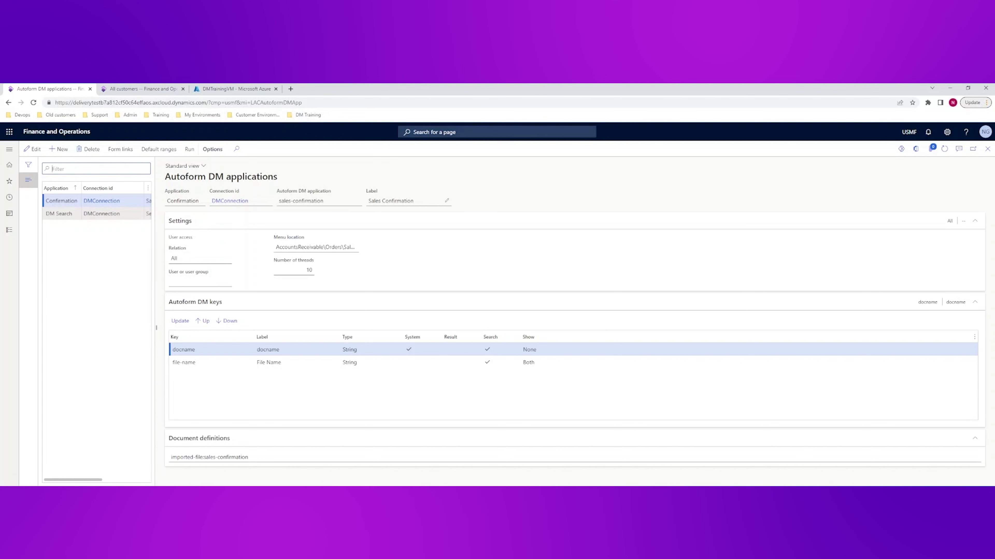
left_click(59, 214)
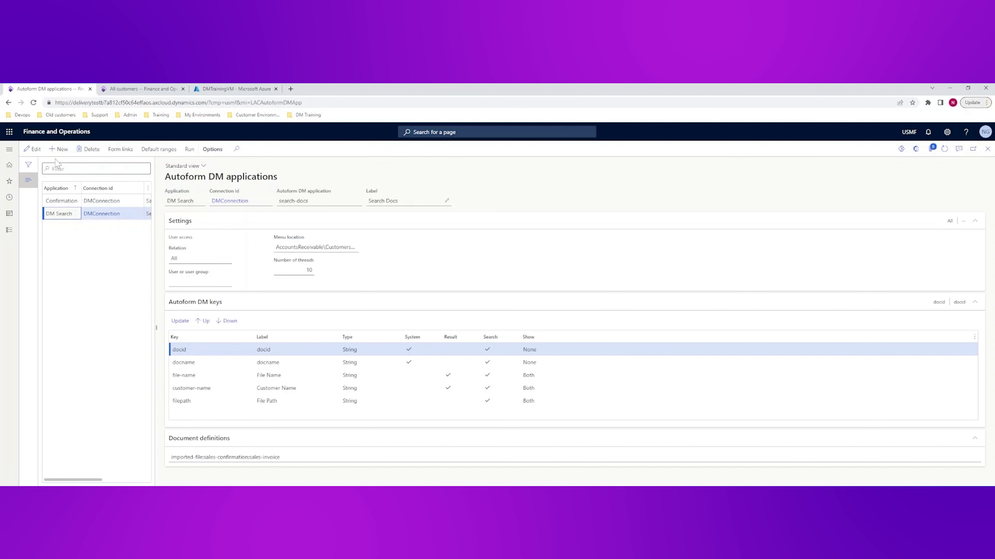
left_click(32, 149)
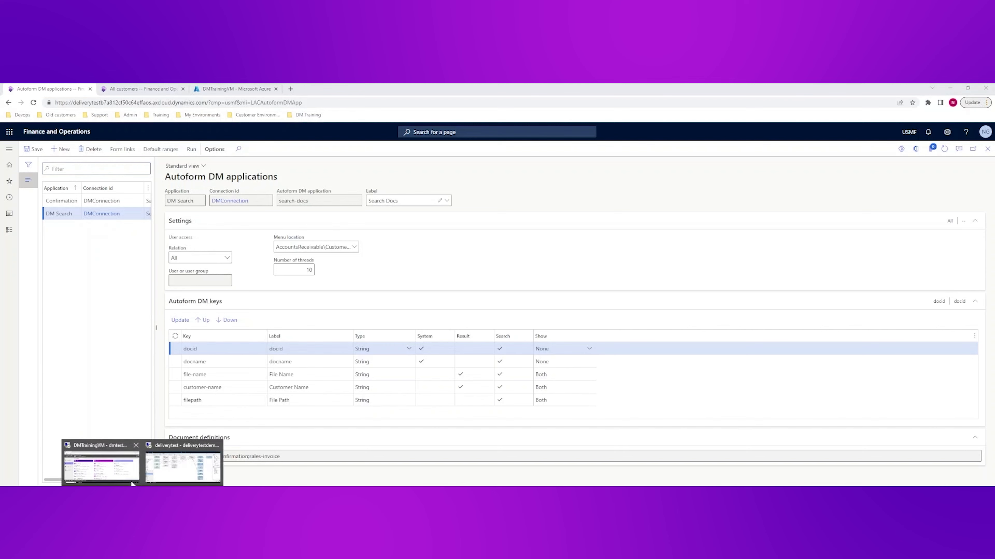
- Switch to Autoform DM, check the DM Search application's name in Application Manager, and return to Finance and Operations
left_click(122, 472)
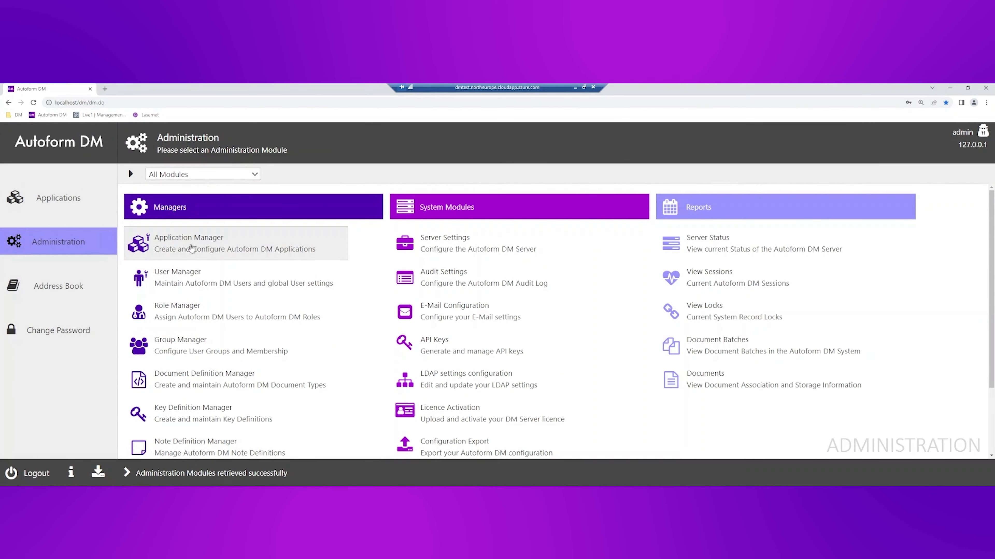
left_click(192, 244)
left_click(164, 208)
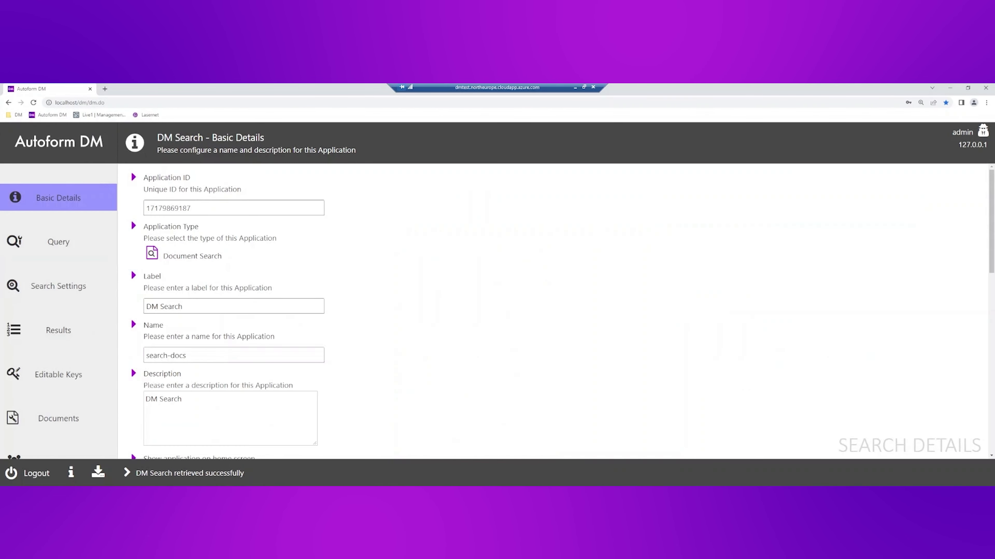
left_click_drag(187, 355, 126, 353)
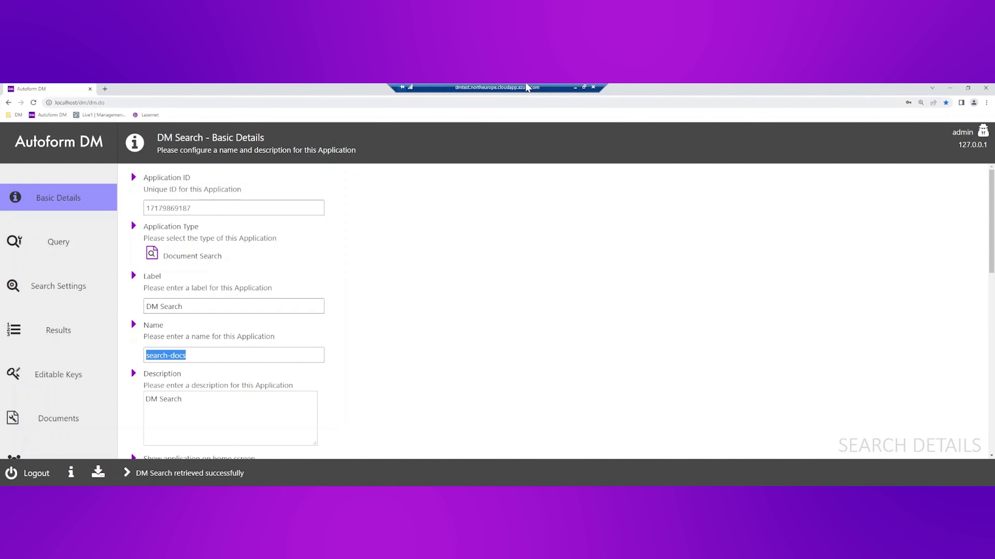
left_click(575, 88)
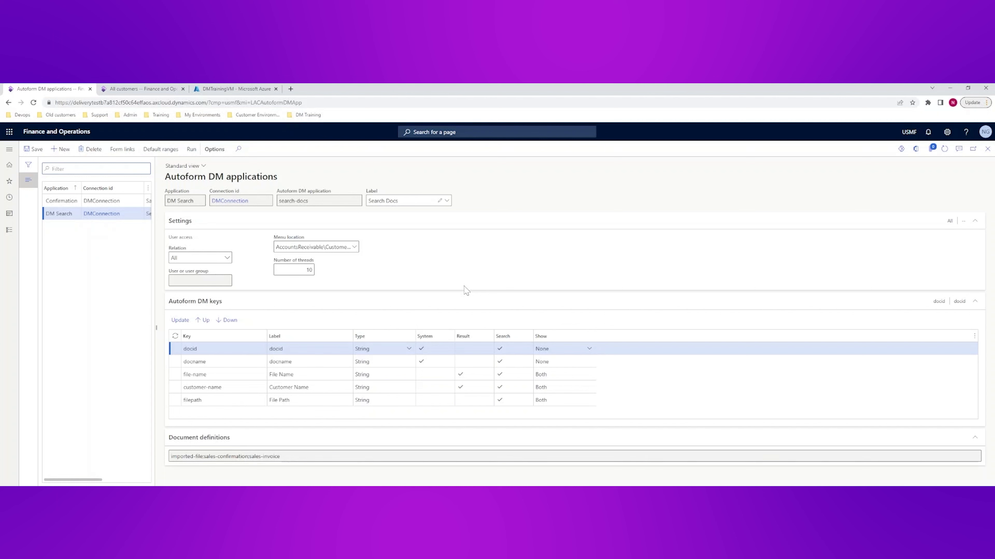
- Check where DM Search appears on the All customers page and return to the application's menu location settings
mouse_move(316, 247)
left_click(141, 89)
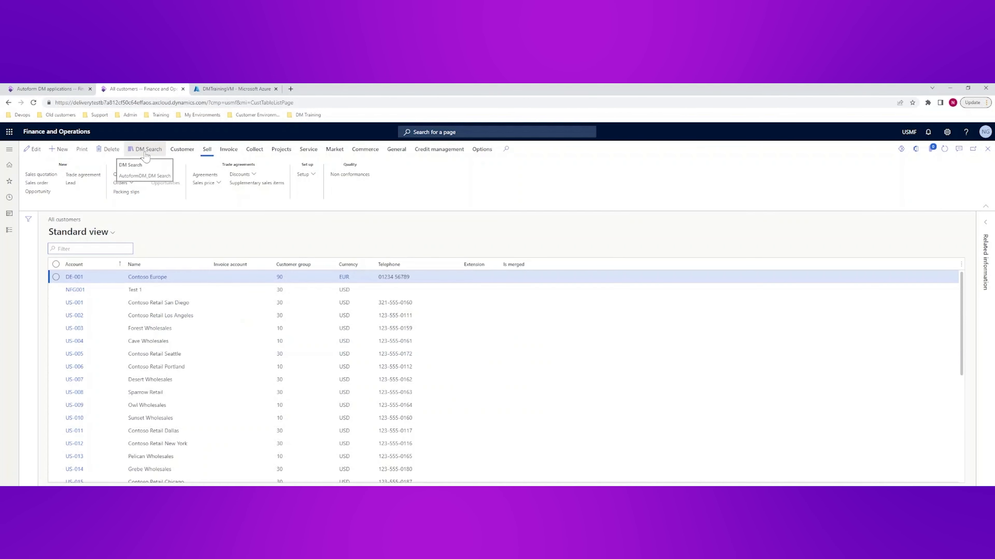
left_click(55, 89)
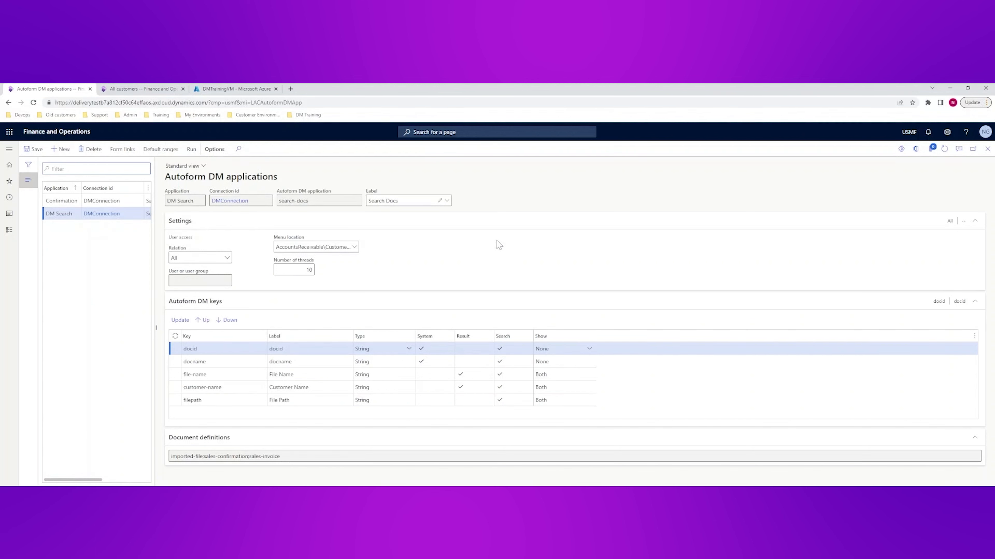
- Update the DM Search application's Autoform DM keys and compare its CustTable form link with the All customers page
left_click(180, 320)
left_click(120, 151)
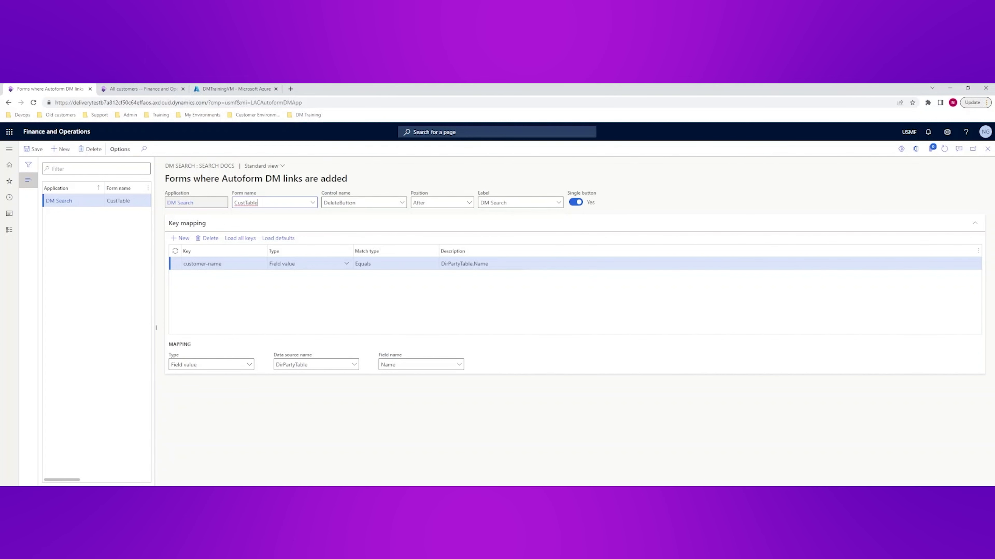
left_click(135, 89)
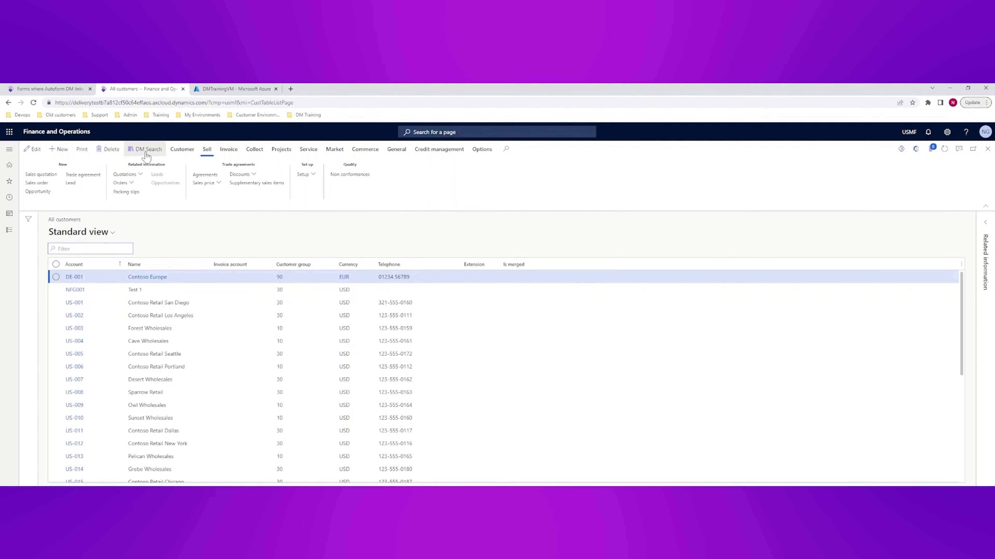
left_click(52, 89)
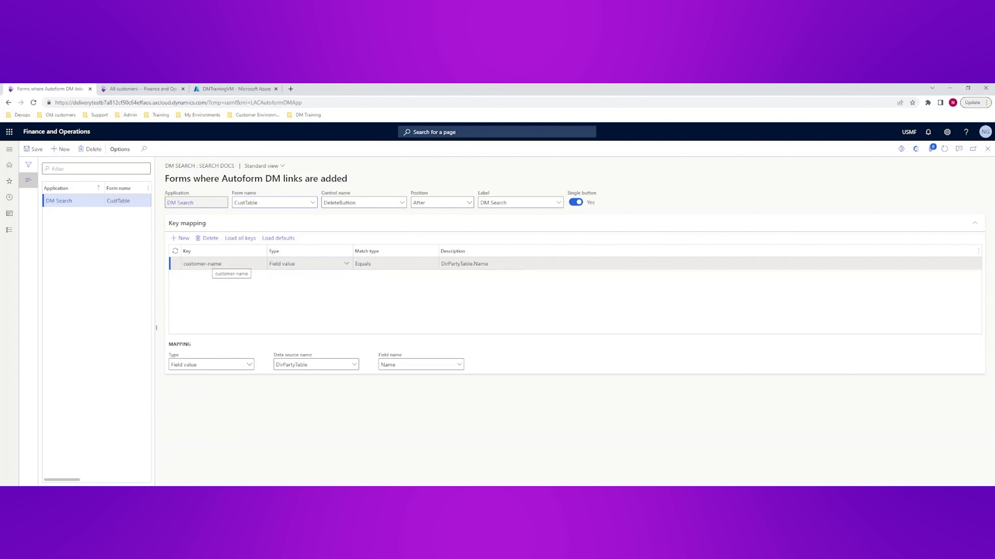
- Review the customer-name key mapping and its field value settings on the CustTable form link, and close the form links page
left_click(213, 264)
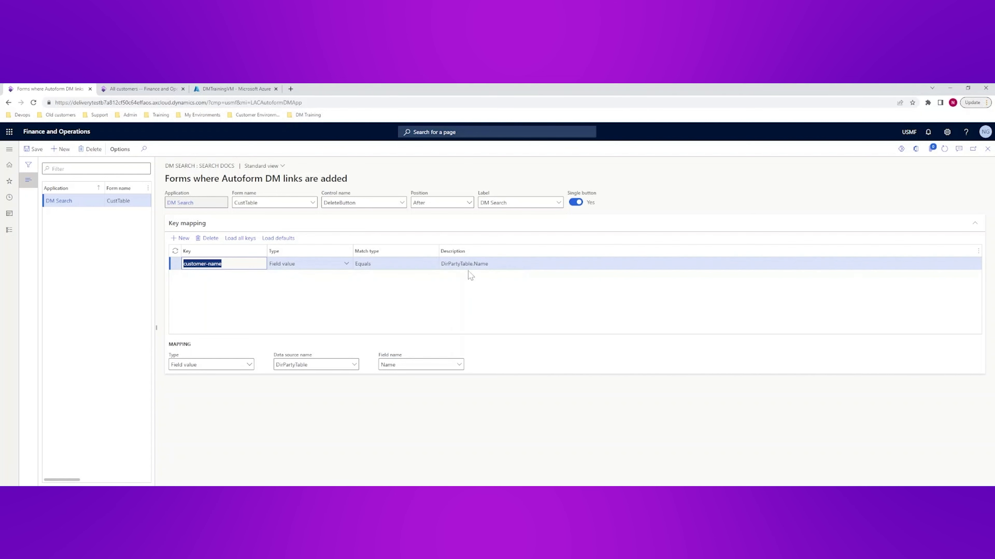
left_click(477, 297)
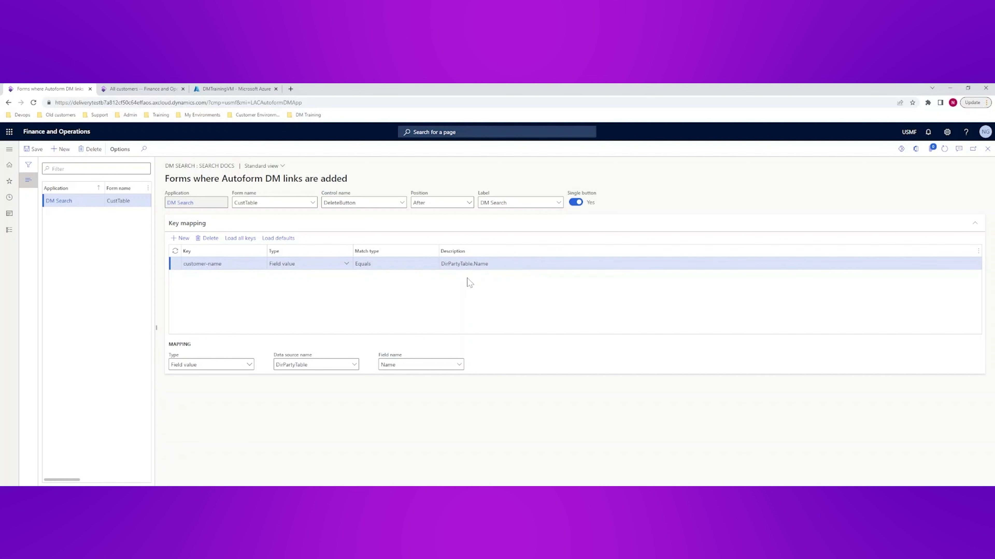
left_click(250, 368)
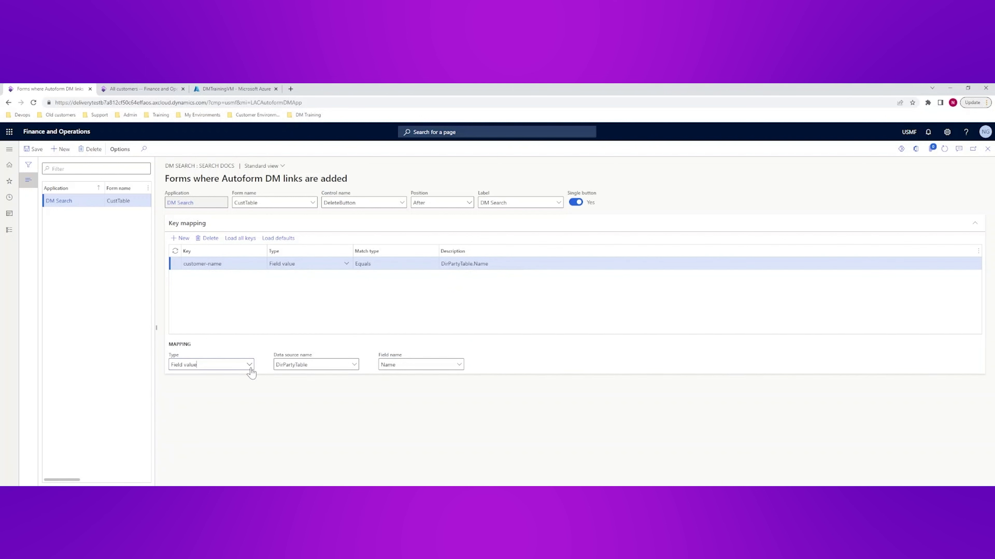
left_click(247, 333)
left_click(988, 150)
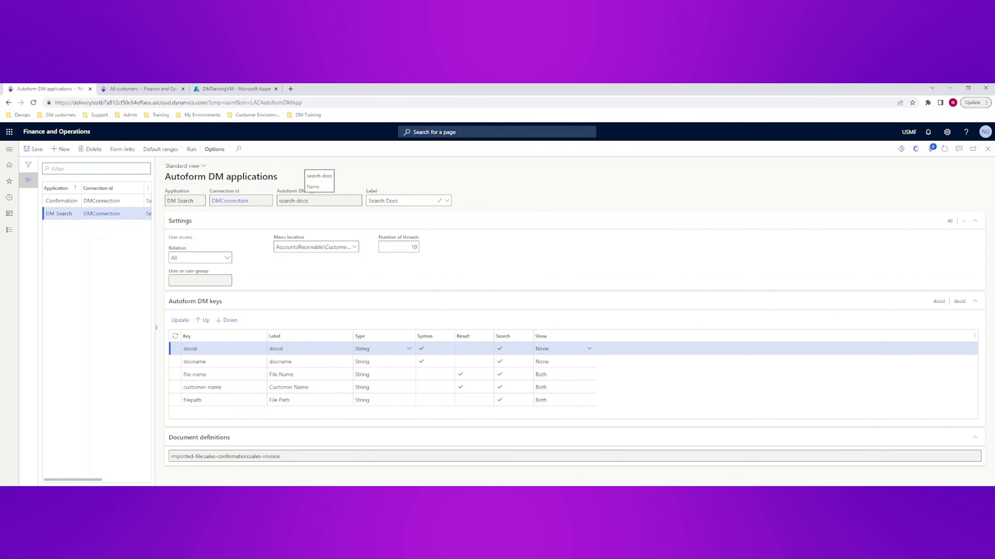
- Reopen DM Search's form links, then switch to Autoform DM and open the DM Search application to compare its keys
left_click(129, 150)
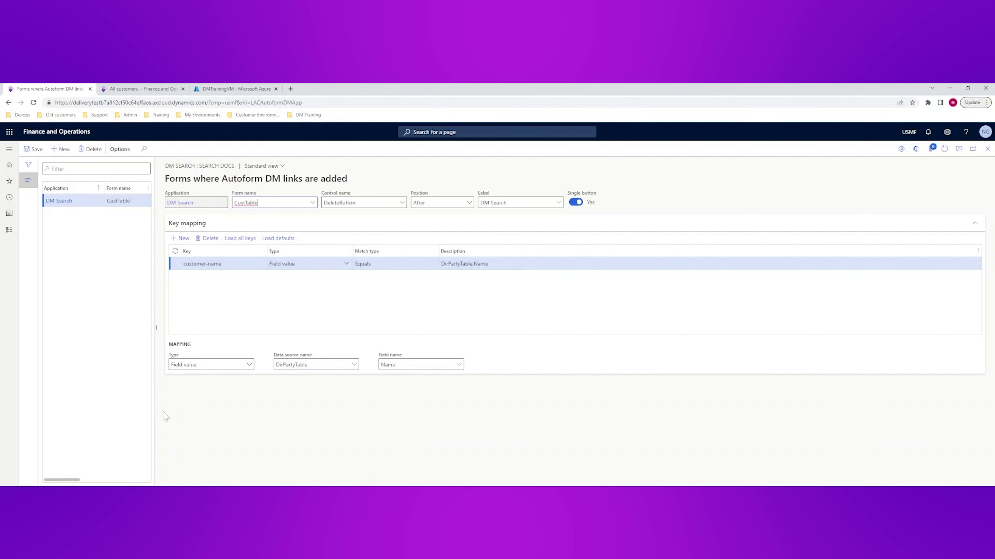
left_click(142, 494)
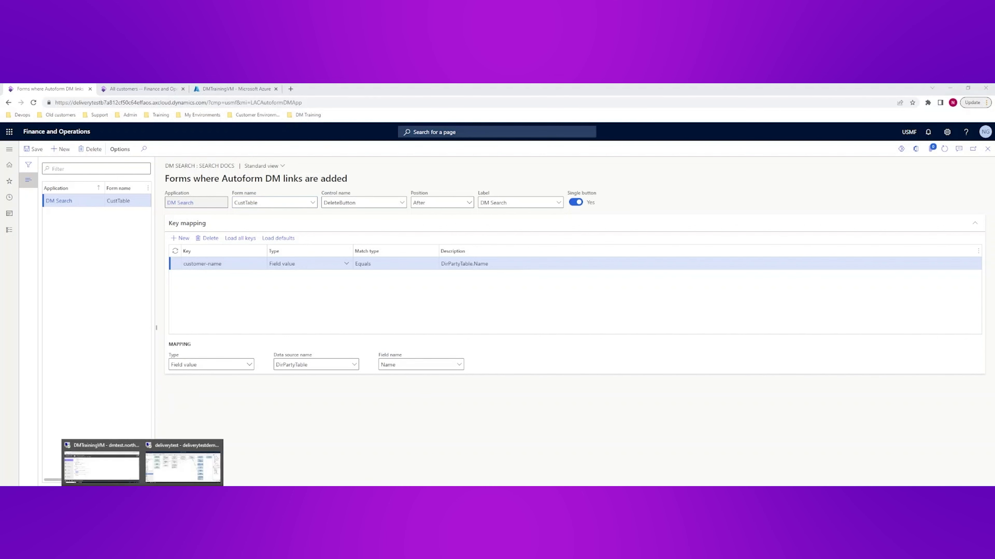
left_click(126, 463)
left_click(59, 142)
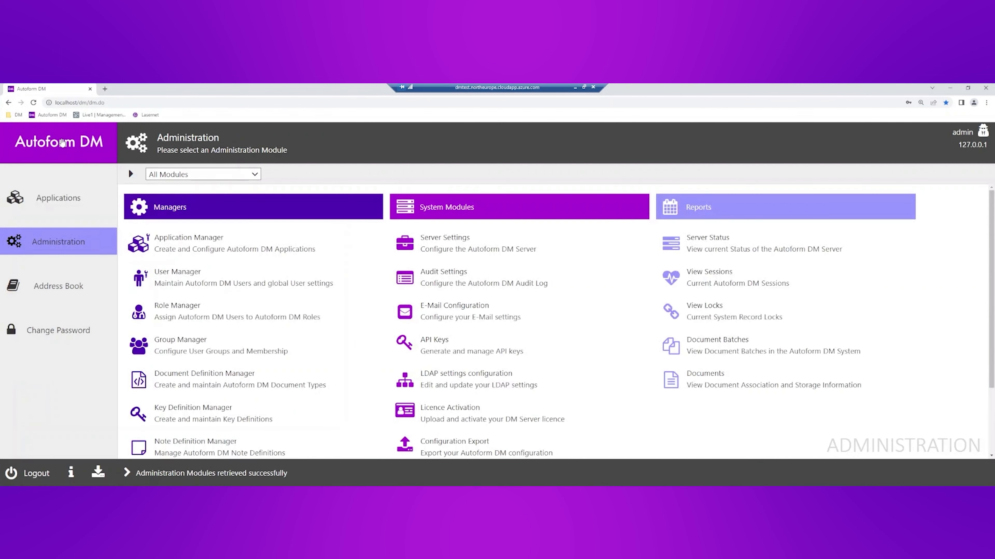
left_click(71, 199)
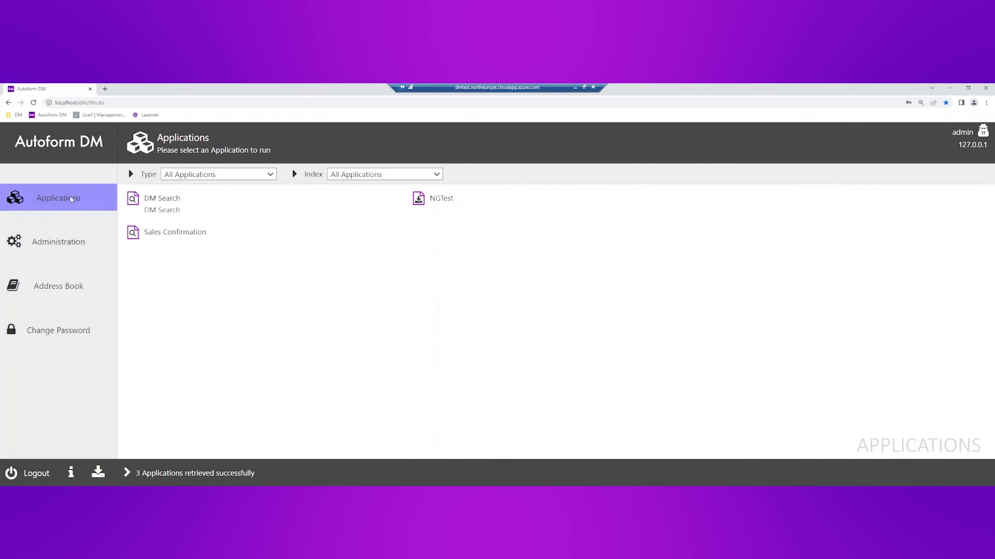
left_click(182, 208)
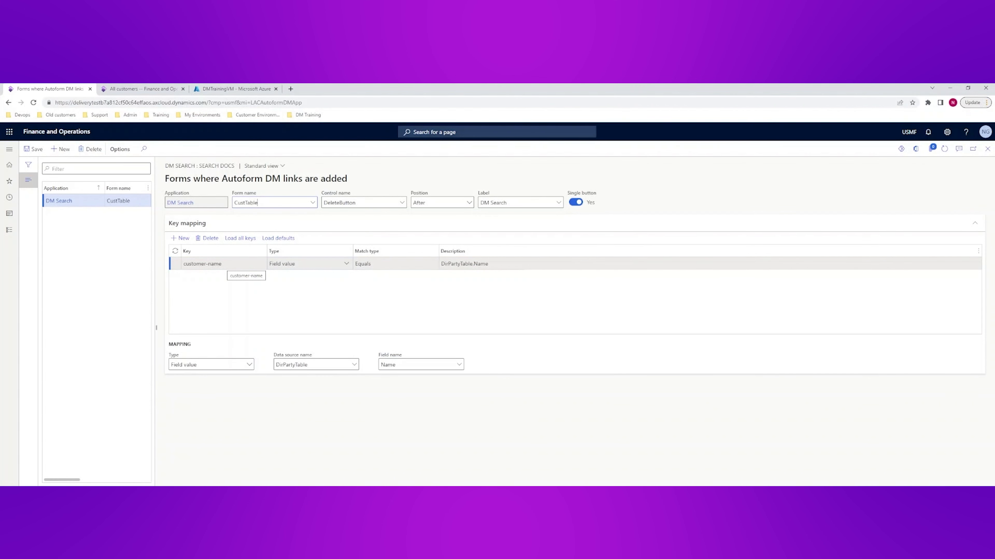
- Close the form links, run DM Search for Contoso Europe from the All customers page, and preview its invoice documents
left_click(987, 148)
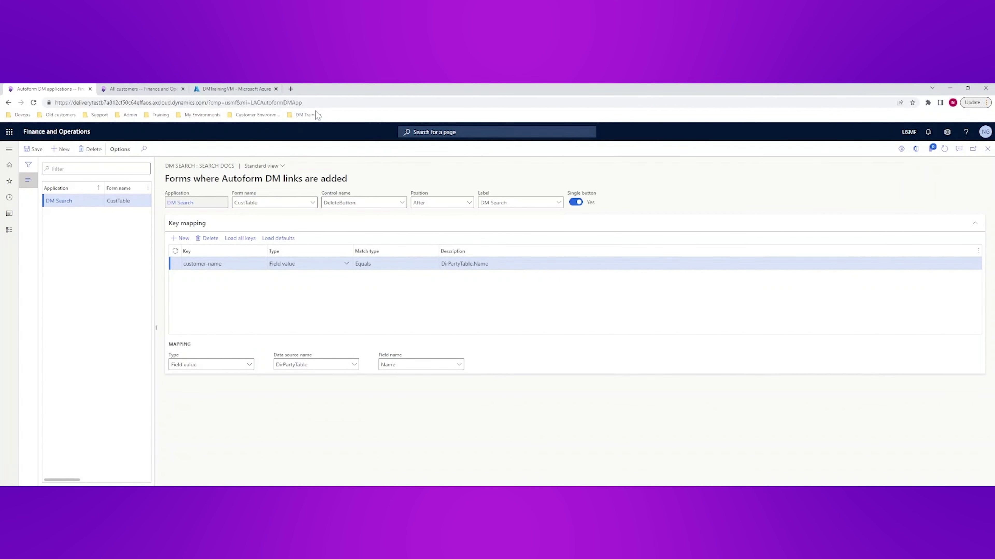
left_click(120, 88)
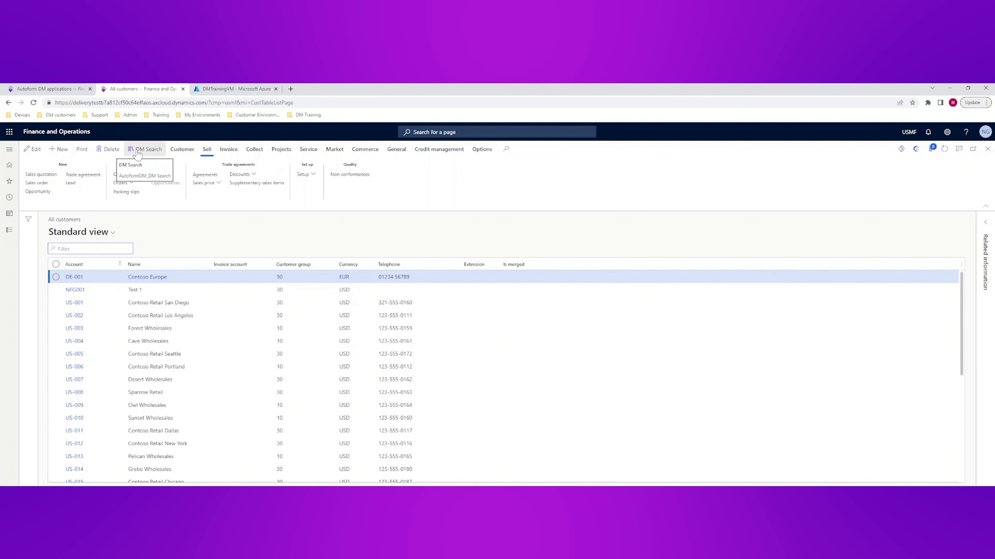
left_click(149, 156)
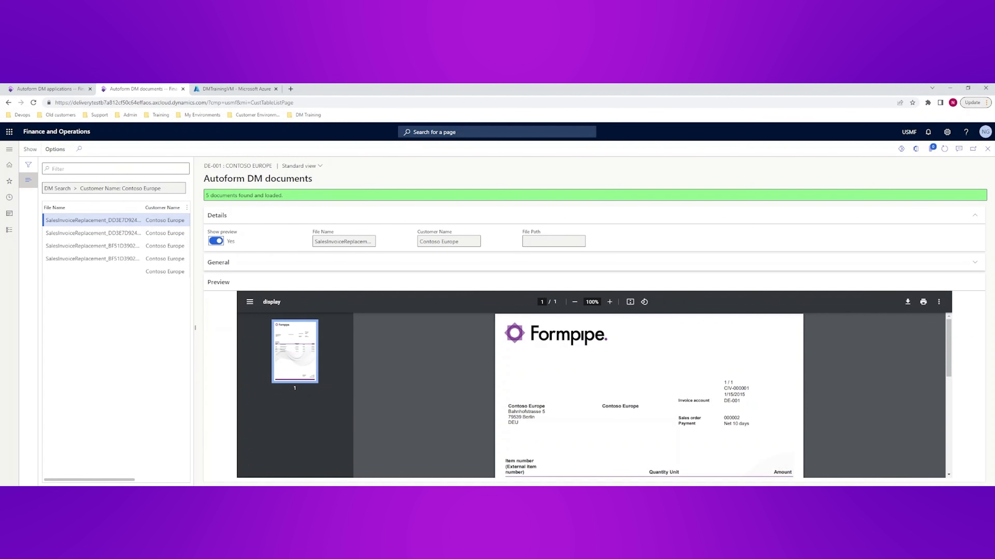
left_click_drag(121, 189, 160, 188)
left_click(98, 234)
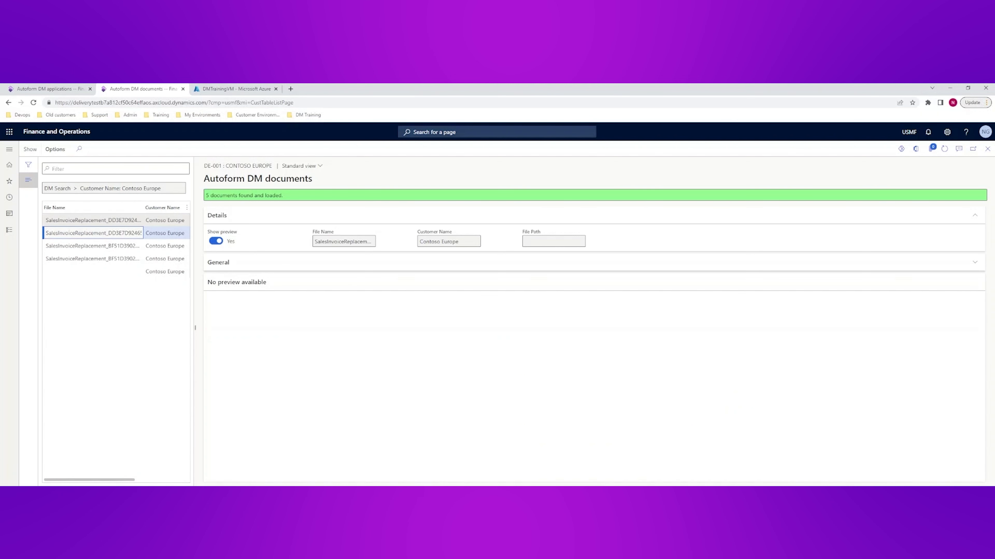
left_click(166, 221)
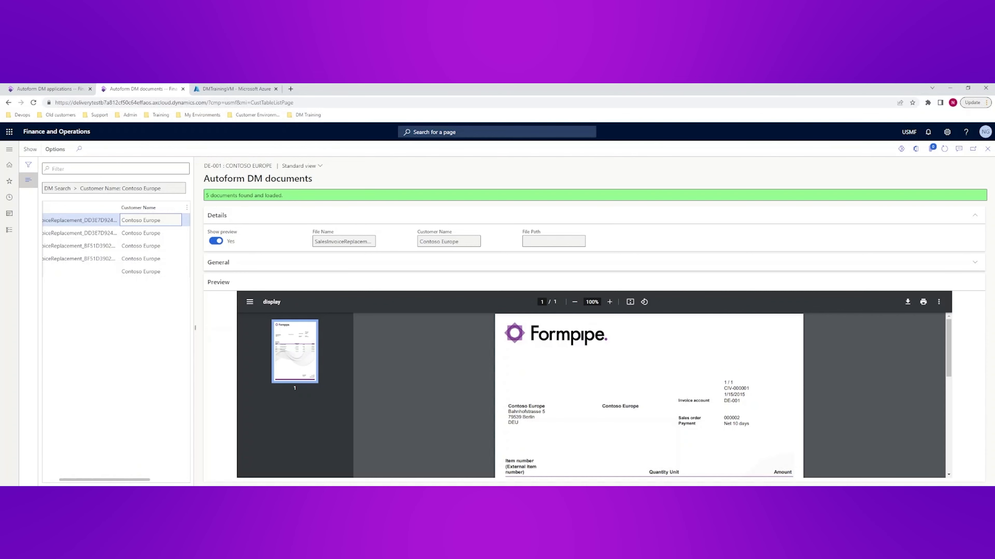
- Switch to the Lasernet configuration and review the DM Upload 1 module's connection setup, document keys and FileName pre-JobInfo
left_click(142, 494)
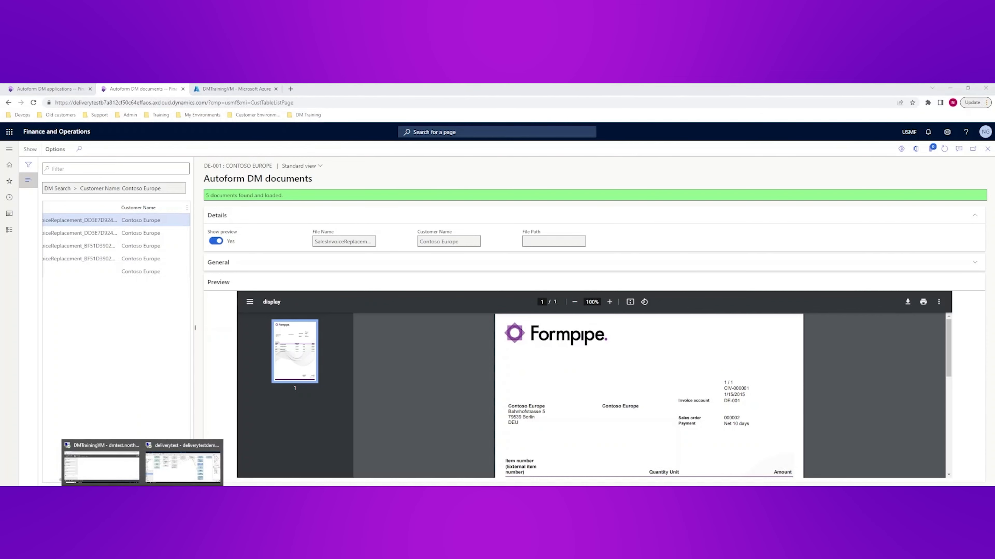
left_click(189, 473)
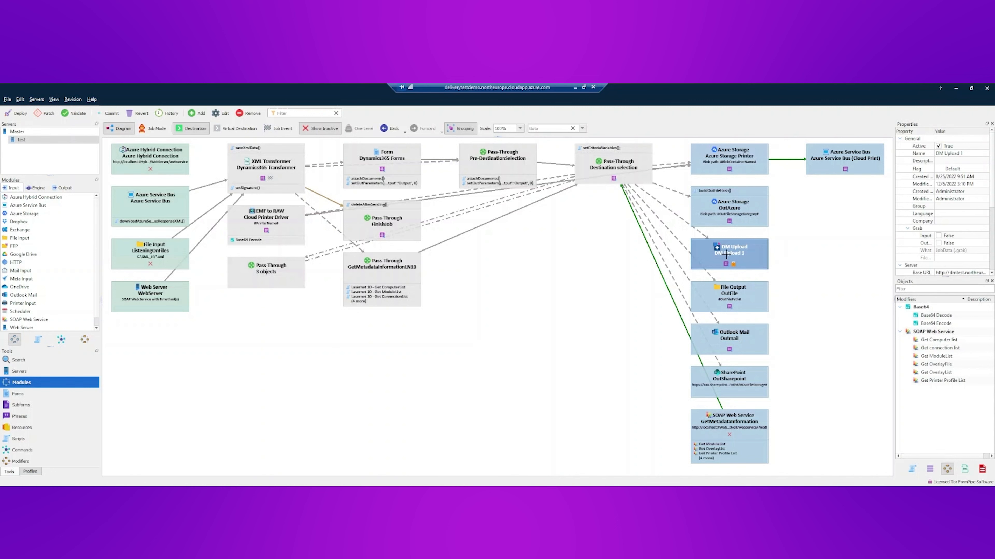
double_click(730, 268)
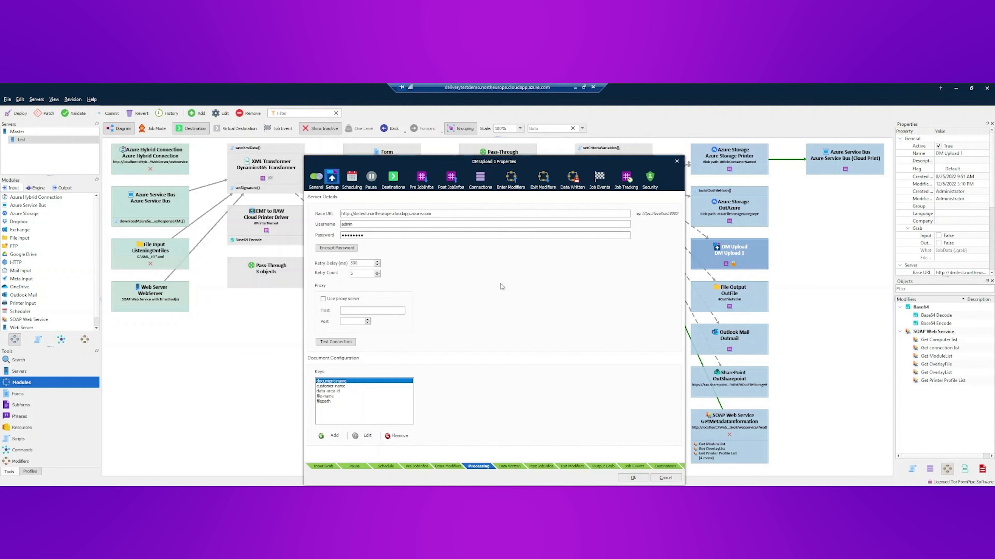
left_click(423, 181)
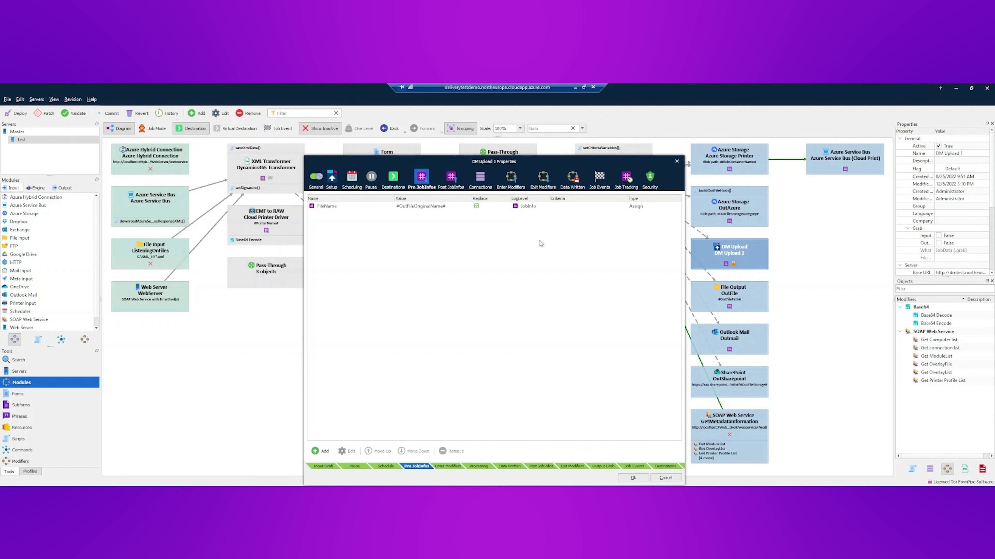
left_click(342, 208)
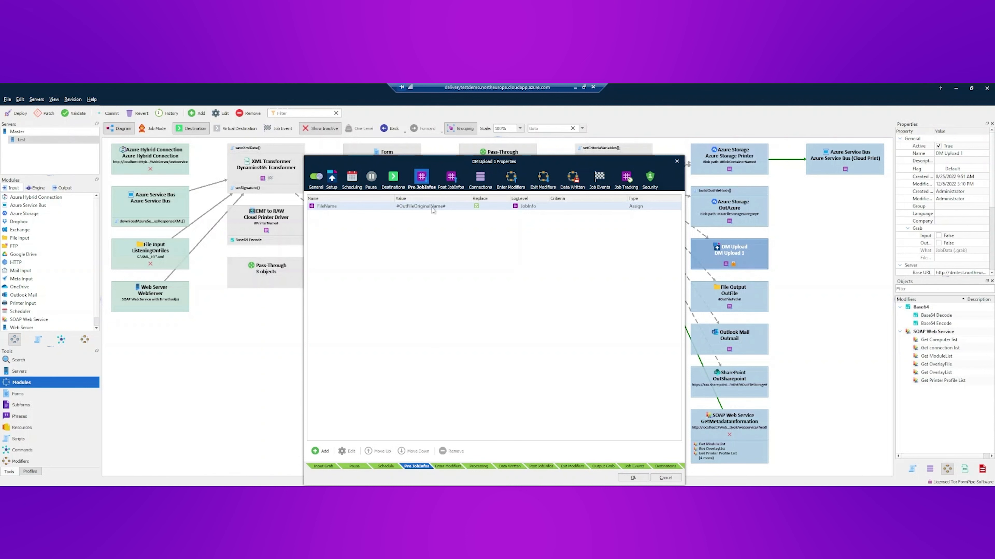
left_click(676, 161)
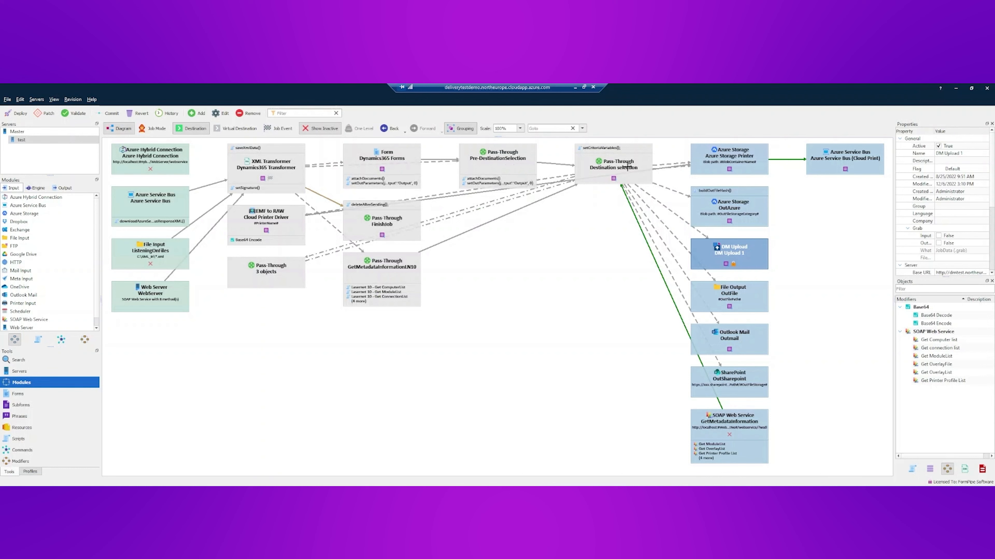
- Examine the DM Upload 1 destination criteria in the Destination selection module and cancel its properties
left_click(619, 166)
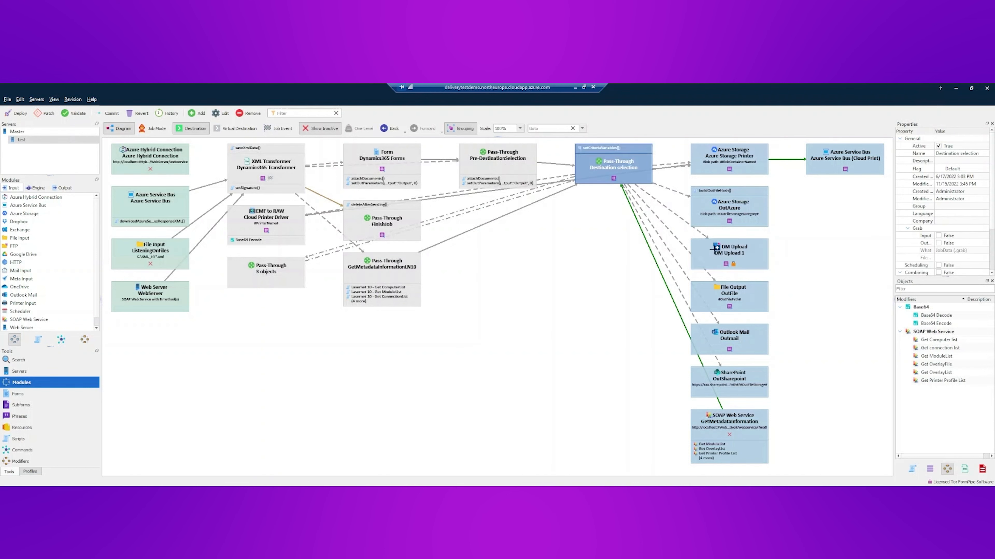
double_click(614, 179)
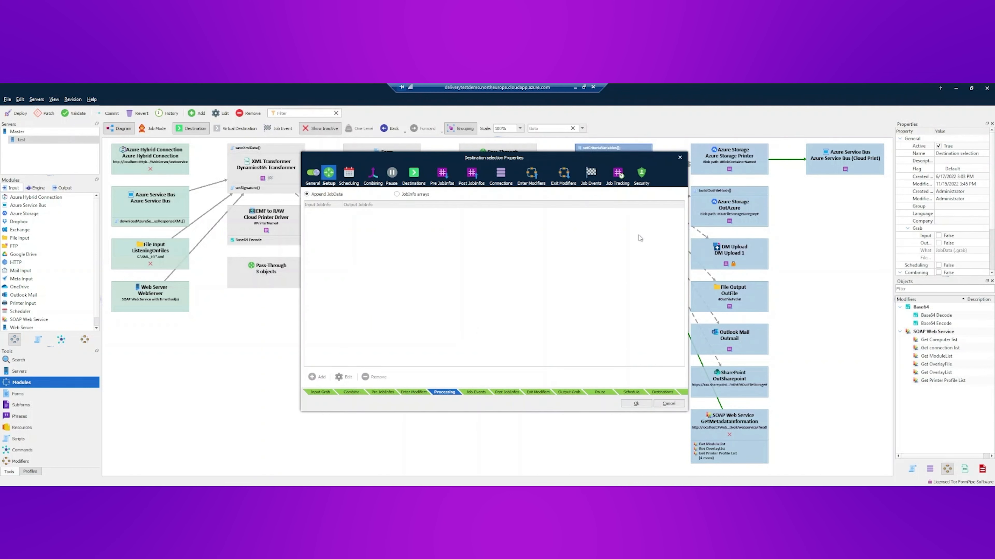
left_click(415, 175)
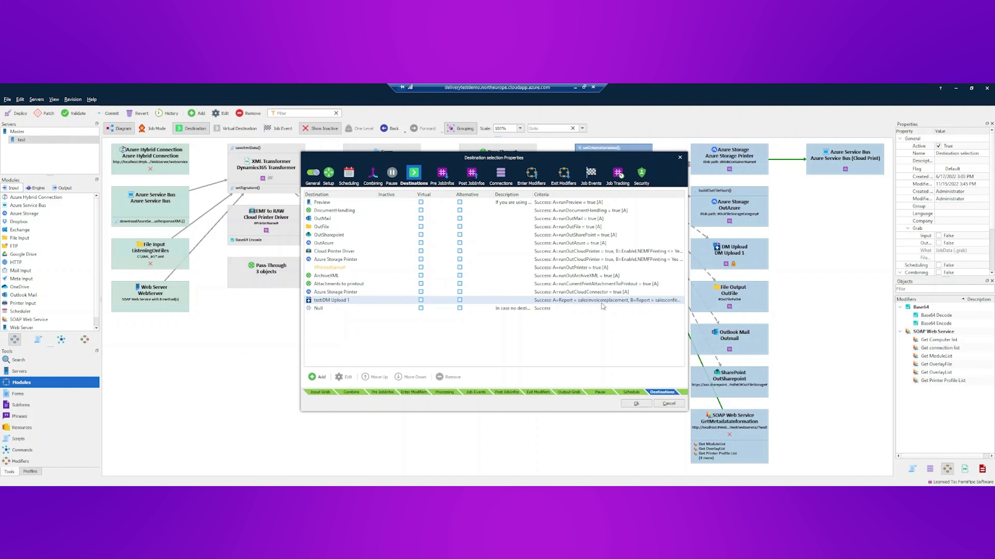
left_click(677, 407)
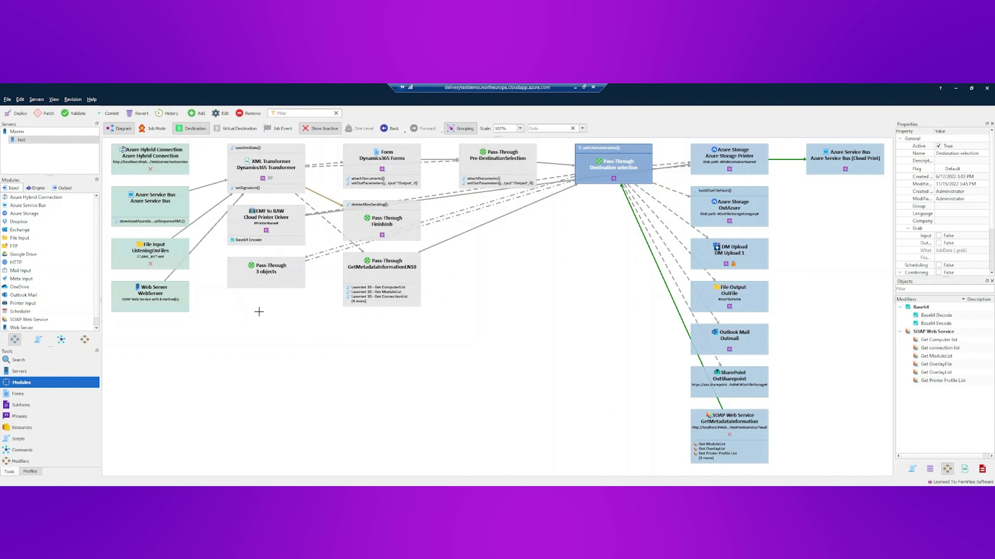
- Open the SalesConfirmationReplacement form in the Lasernet Form Editor and maximize the editor window
left_click(30, 395)
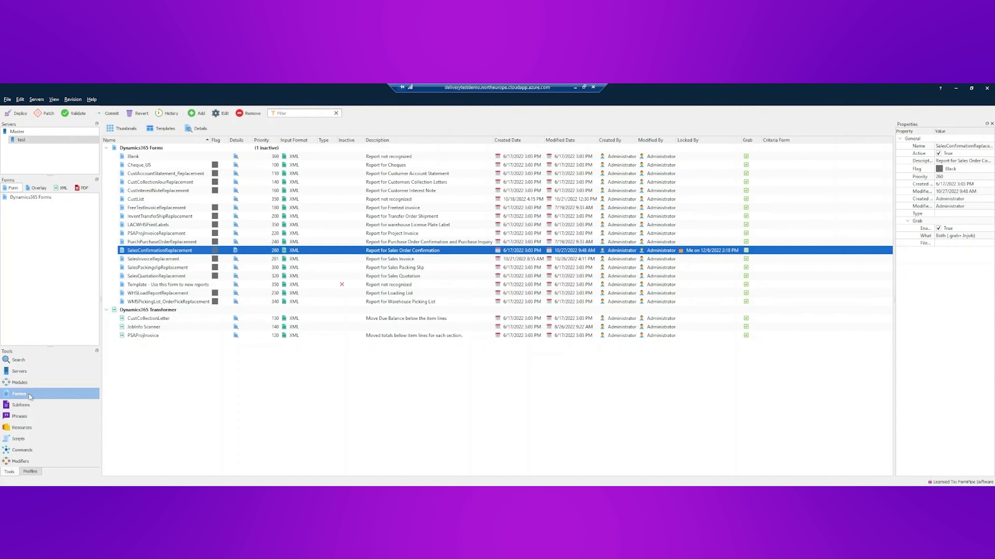
double_click(154, 251)
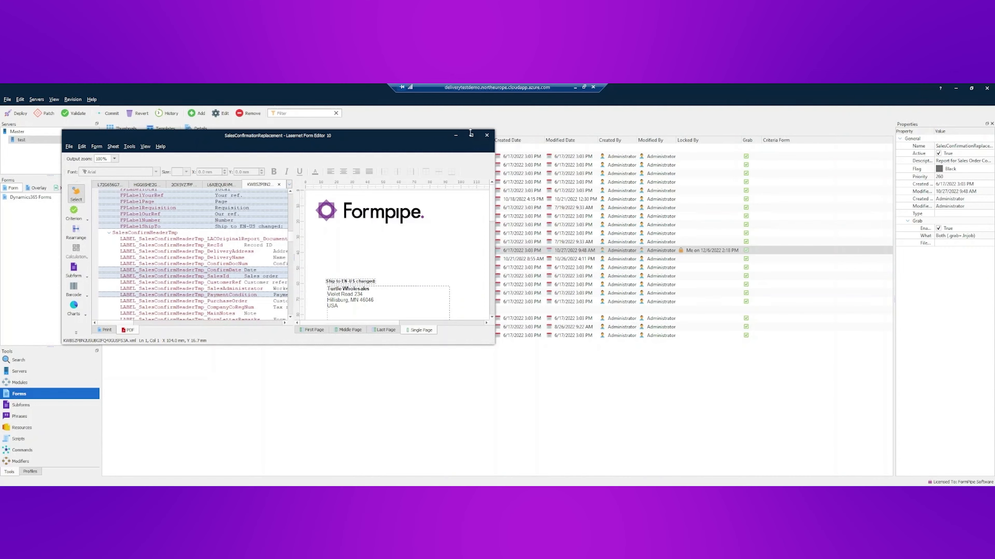
double_click(448, 146)
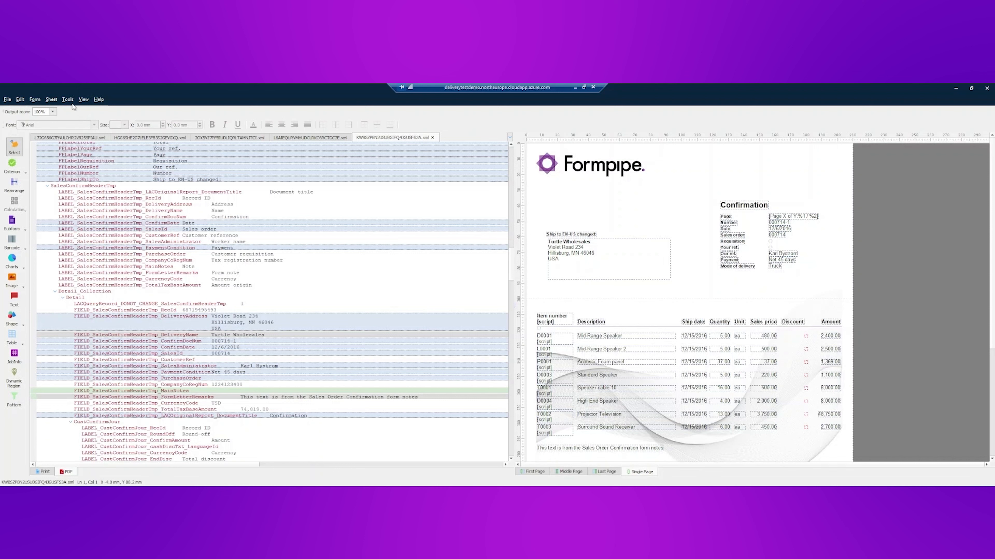
- Review the customer-name, DocumentDefinition and file-name pre-JobInfos in the PDF sheet's options and close them
left_click(52, 99)
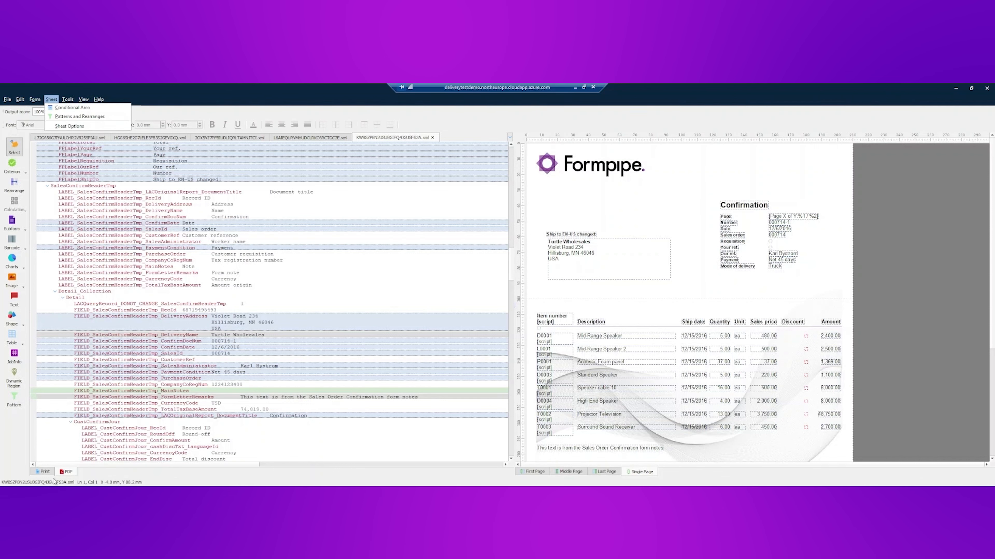
left_click(69, 126)
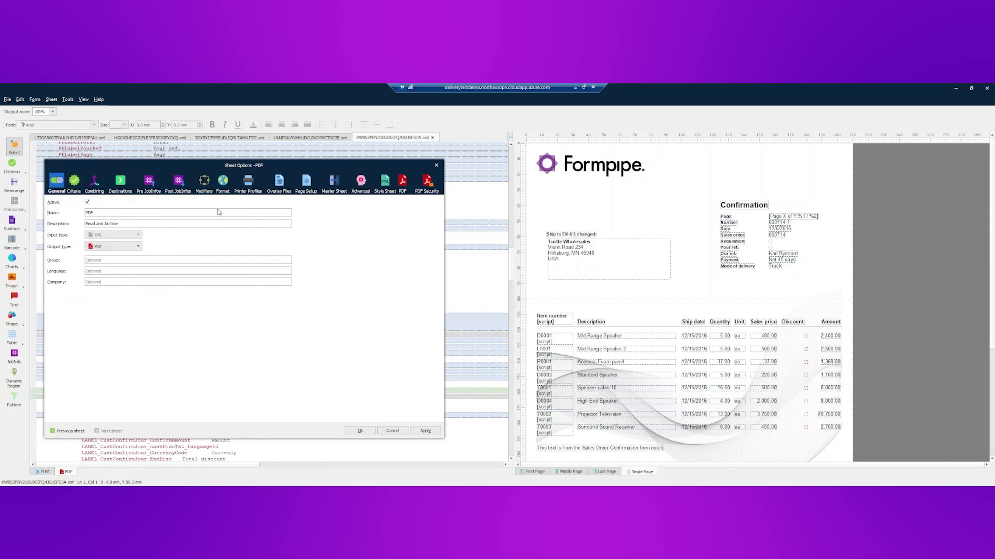
left_click(150, 183)
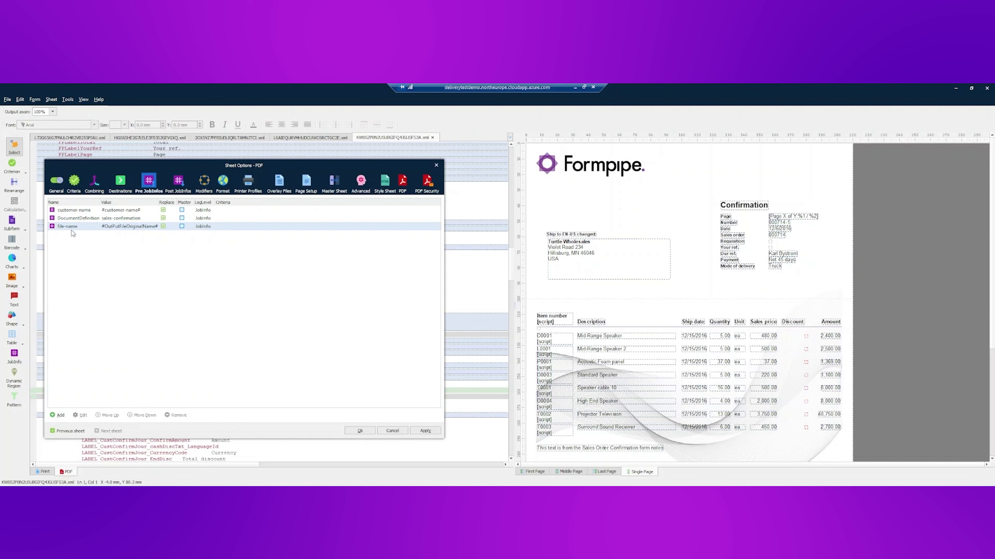
left_click(72, 220)
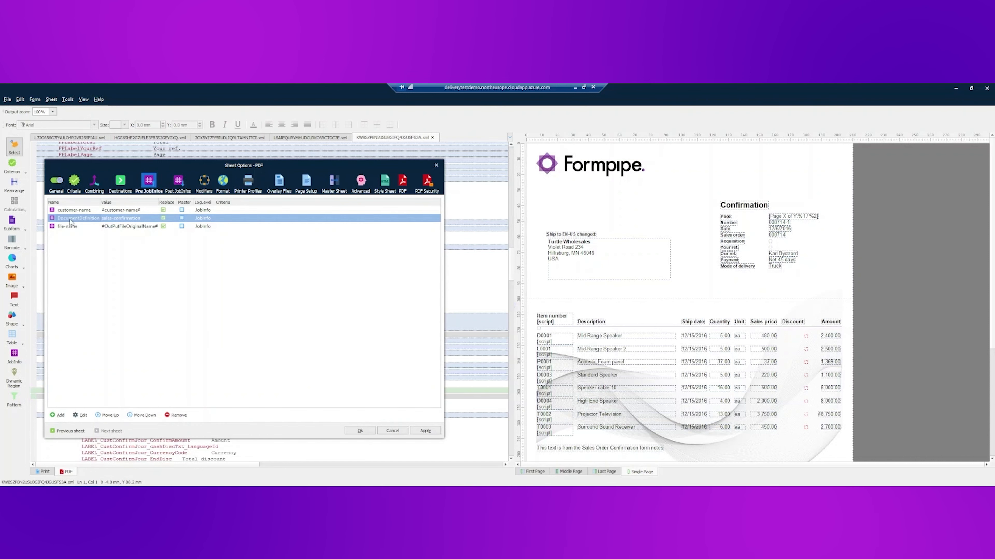
left_click(360, 430)
- Leave the Lasernet windows, return to Dynamics 365 Finance and Operations and open the list of all sales orders under Accounts receivable
left_click(956, 89)
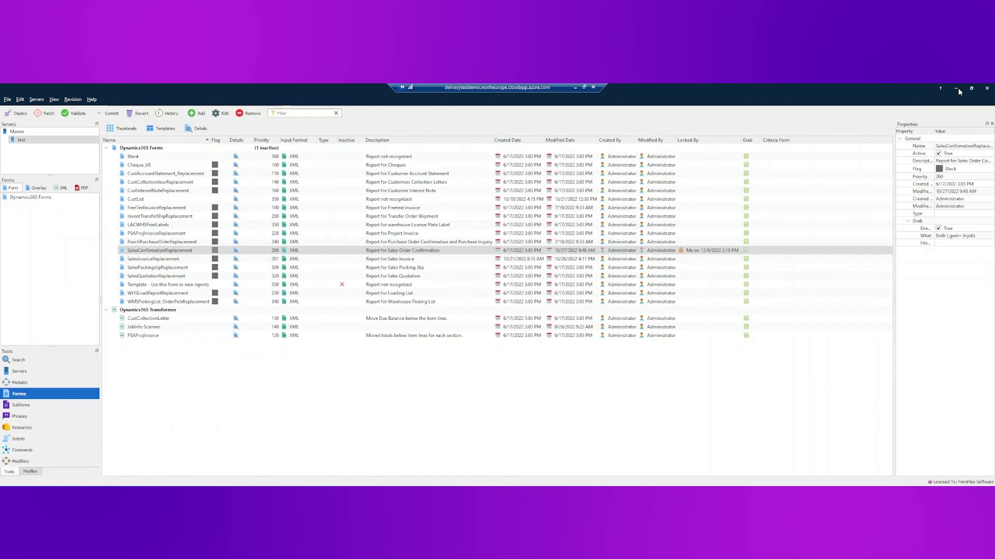
left_click(574, 87)
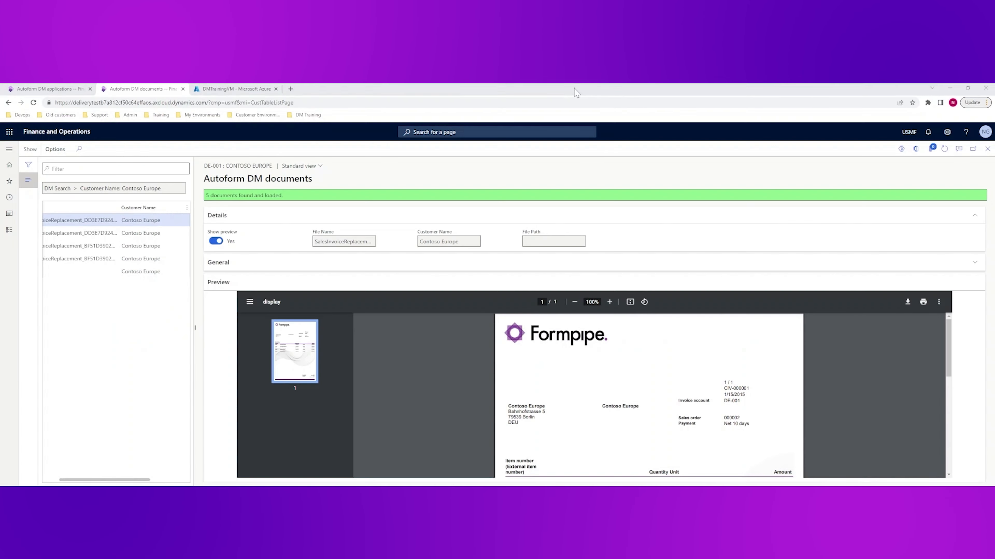
left_click(44, 89)
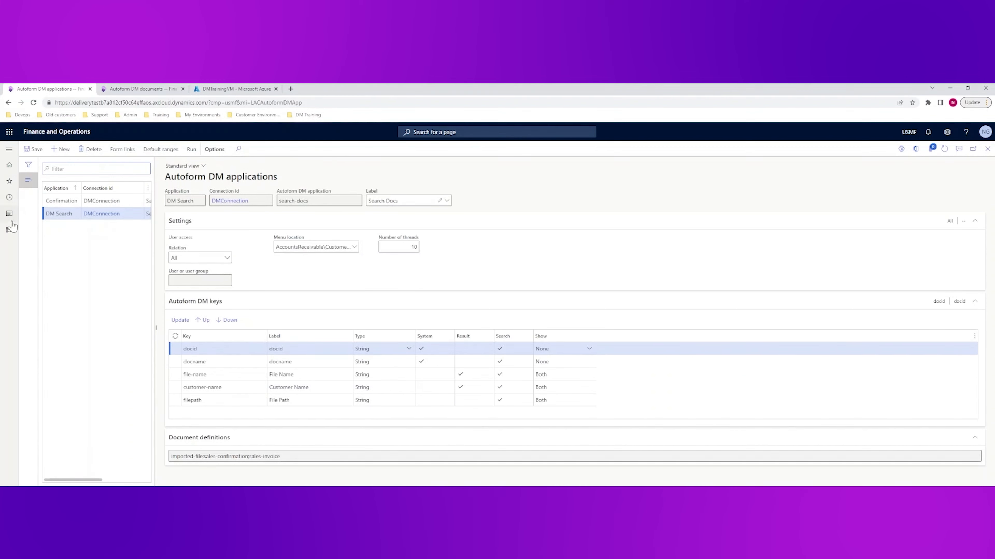
left_click(9, 230)
left_click(39, 263)
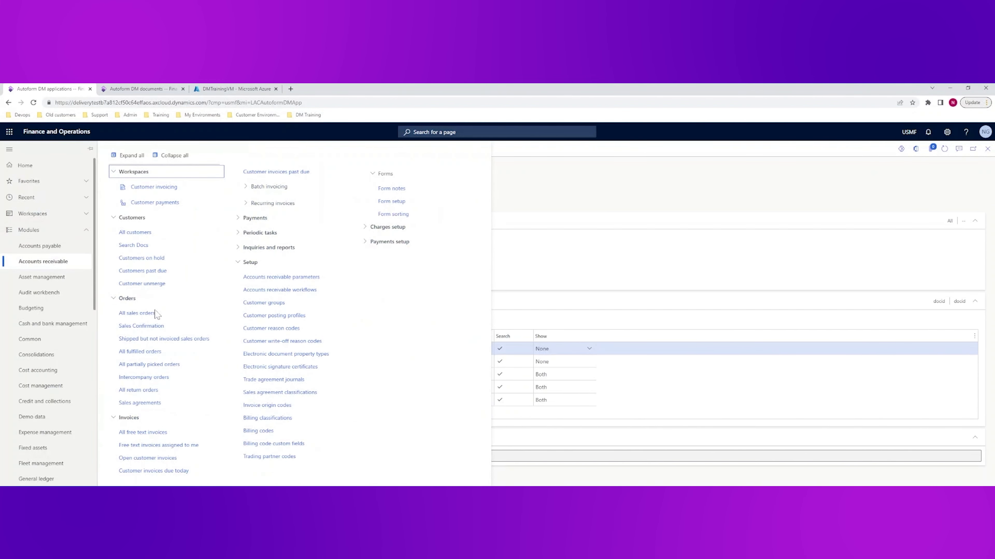
left_click(142, 326)
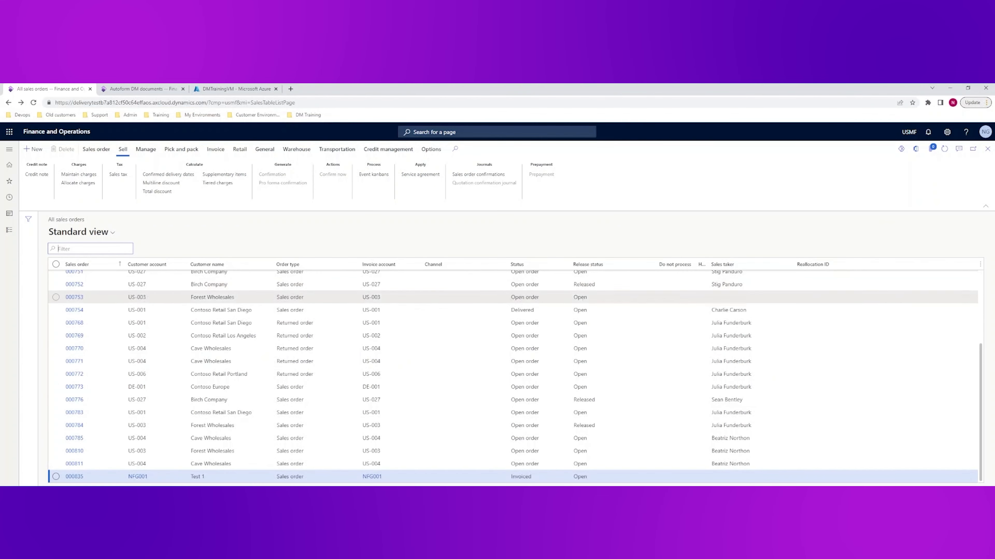
- Confirm the last Cave Wholesales sales order in the list with Lasernet Screen as destination, and close the resulting preview
left_click(237, 349)
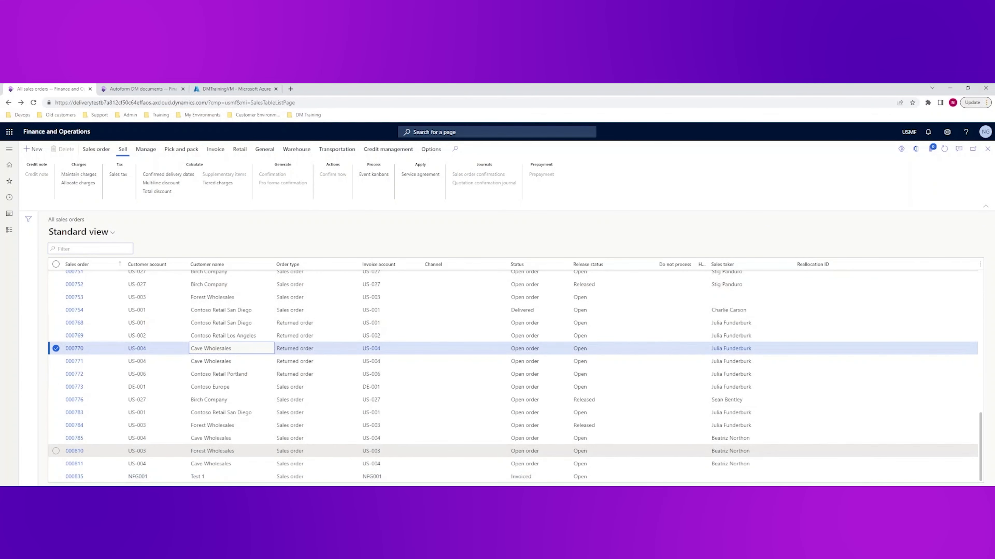
left_click(74, 439)
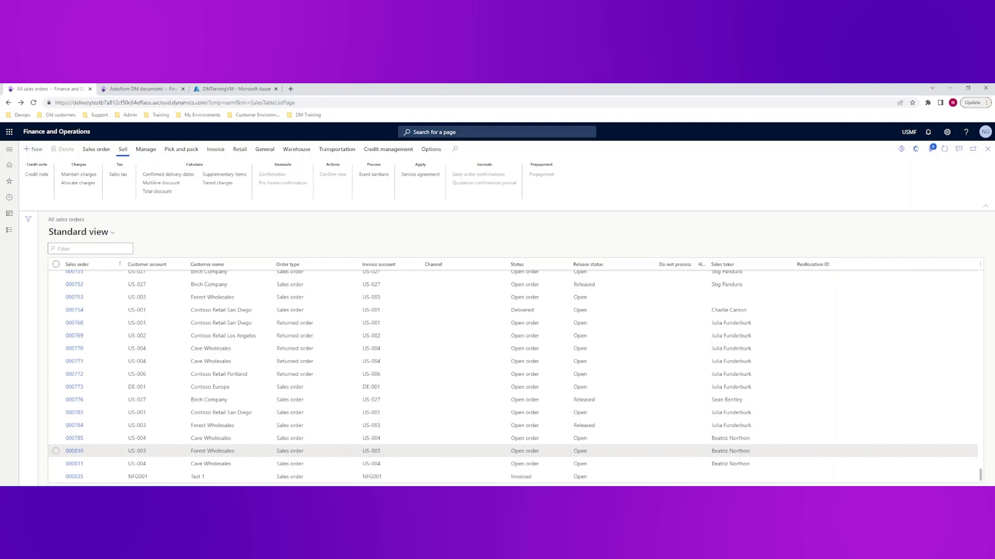
left_click(220, 464)
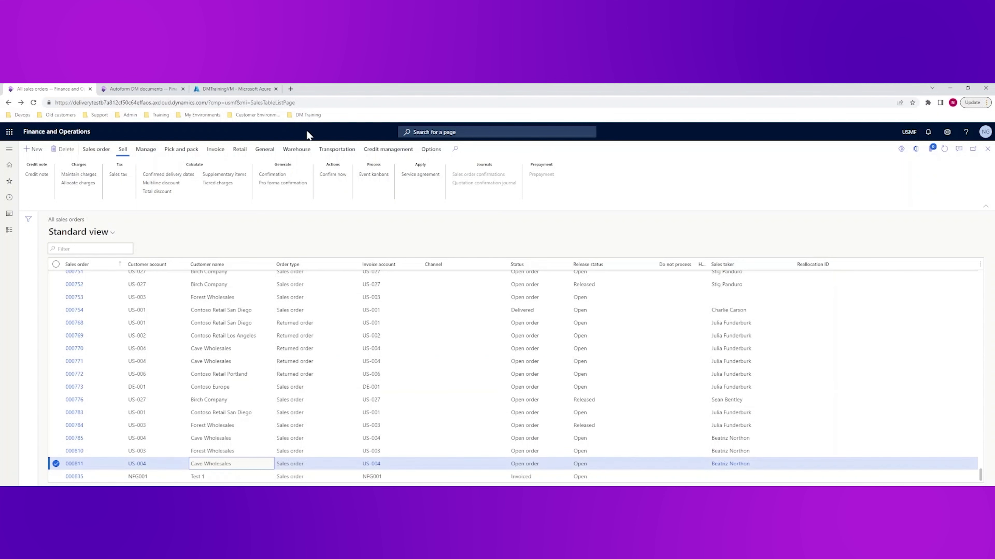
left_click(274, 175)
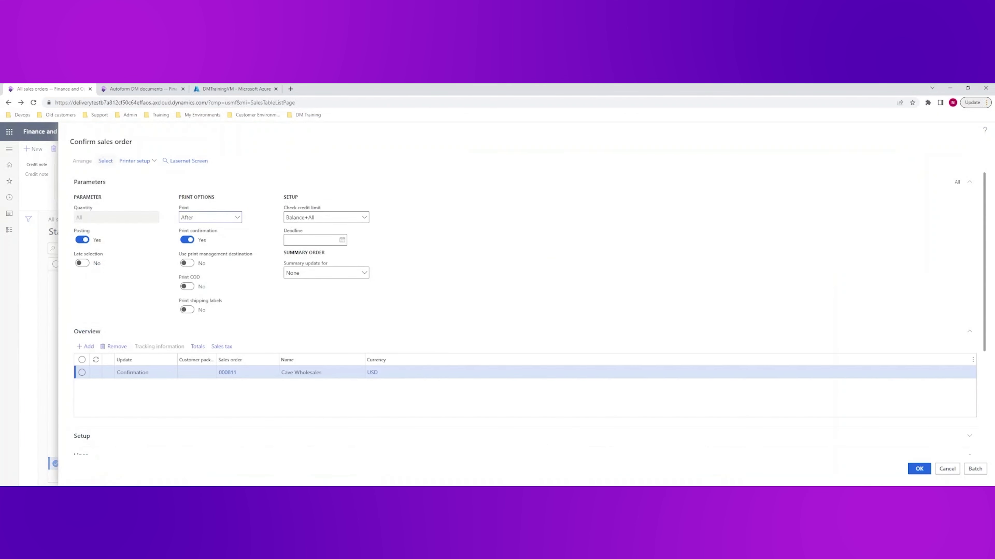
left_click(186, 160)
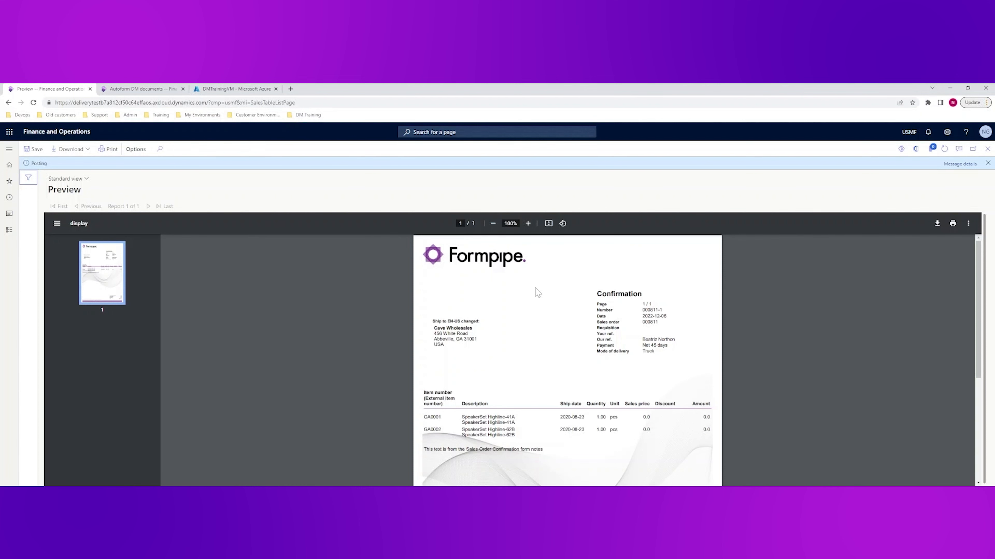
left_click(987, 163)
left_click(987, 148)
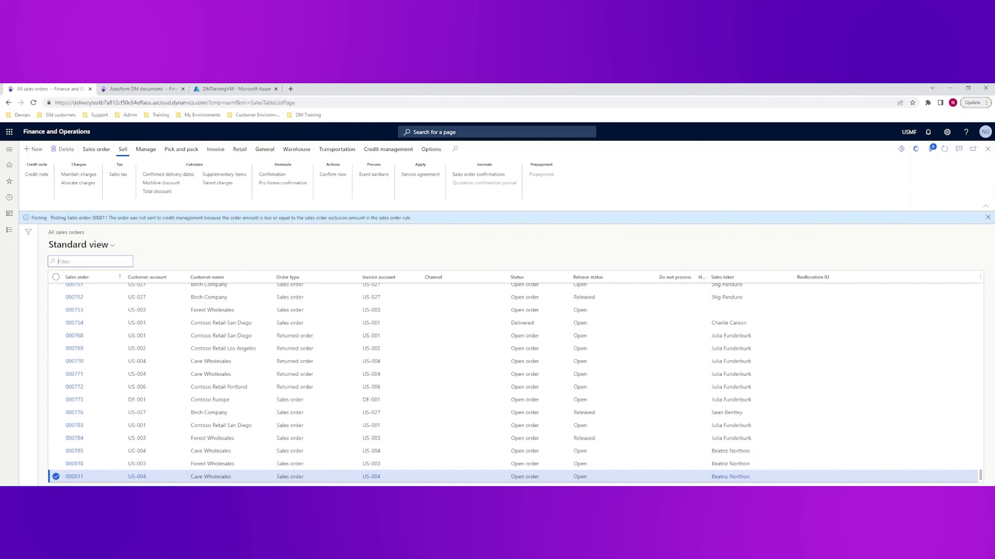
- Switch to the Lasernet configuration, review the module diagram with the DM Upload 1 destination, and return to Dynamics 365
mouse_move(142, 493)
left_click(188, 468)
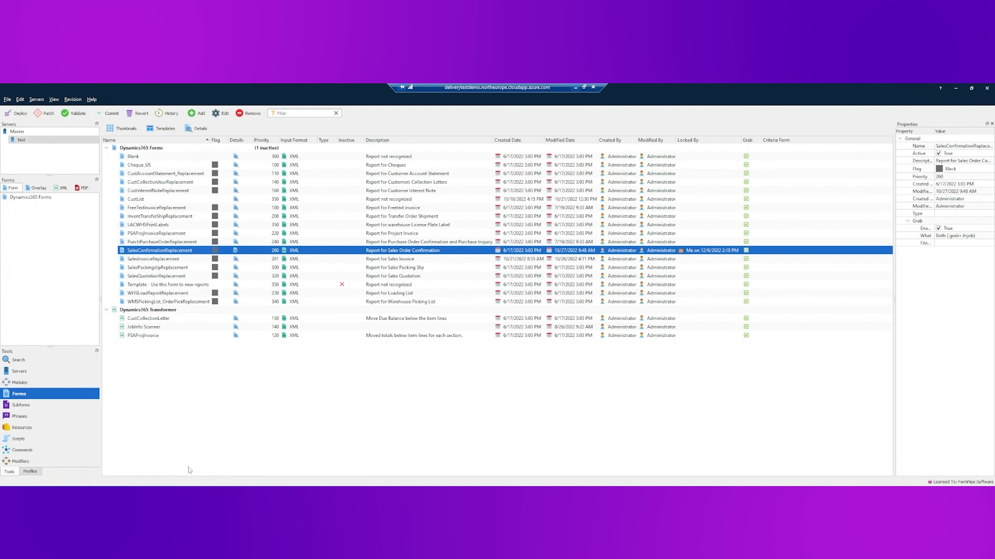
left_click(49, 384)
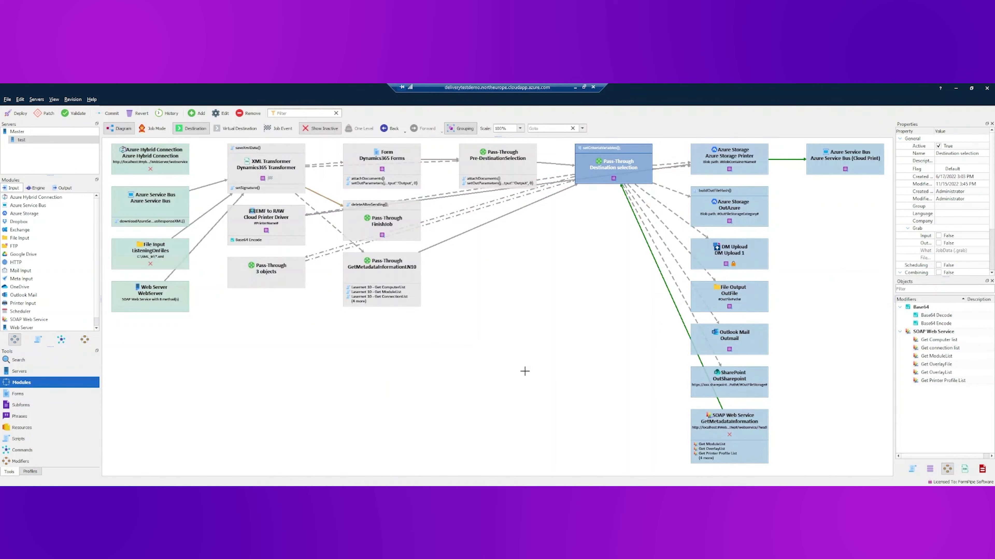
left_click(575, 89)
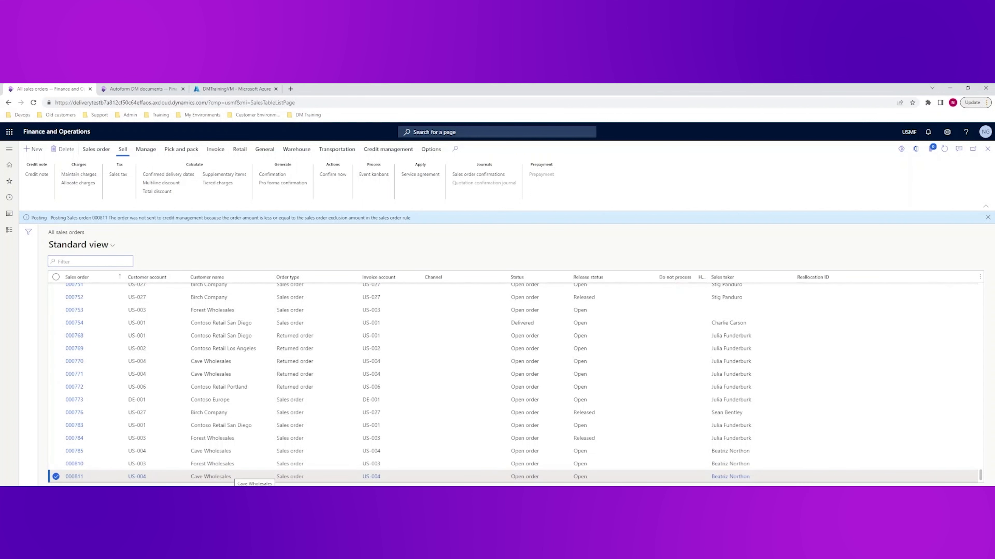
- Switch to Autoform DM, search for documents with customer name Cave Wholesales, and examine the first sales confirmation found
left_click(120, 461)
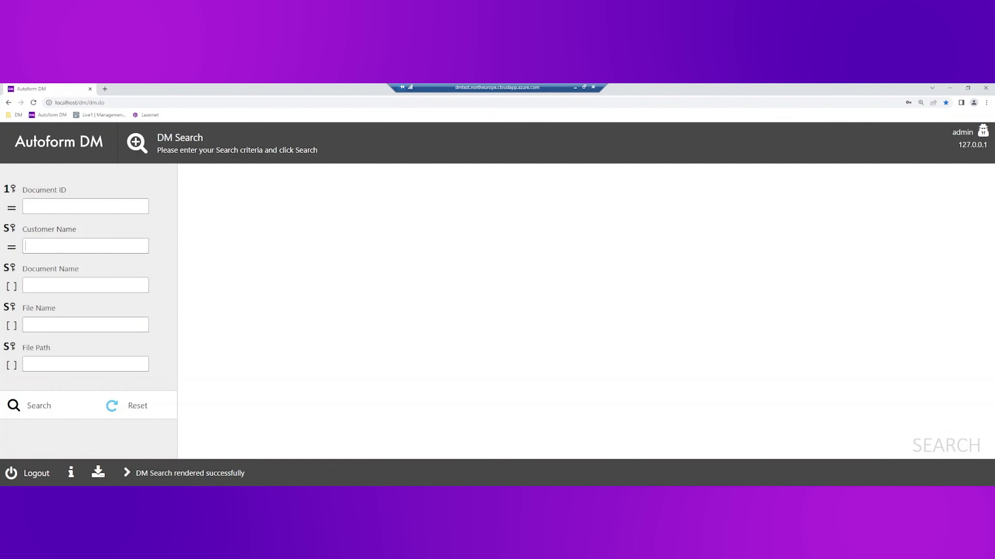
type("Cave Wholesales")
key("Return")
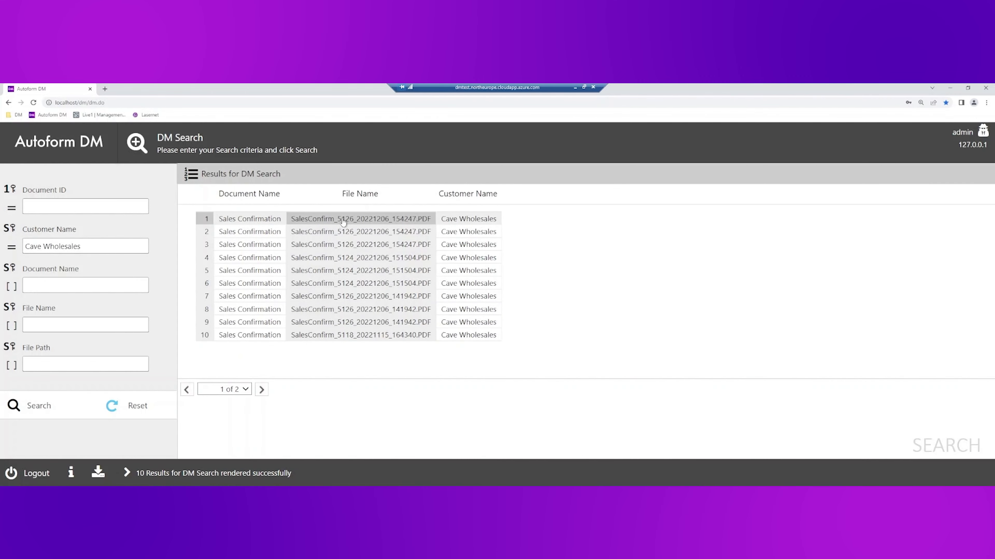
double_click(387, 219)
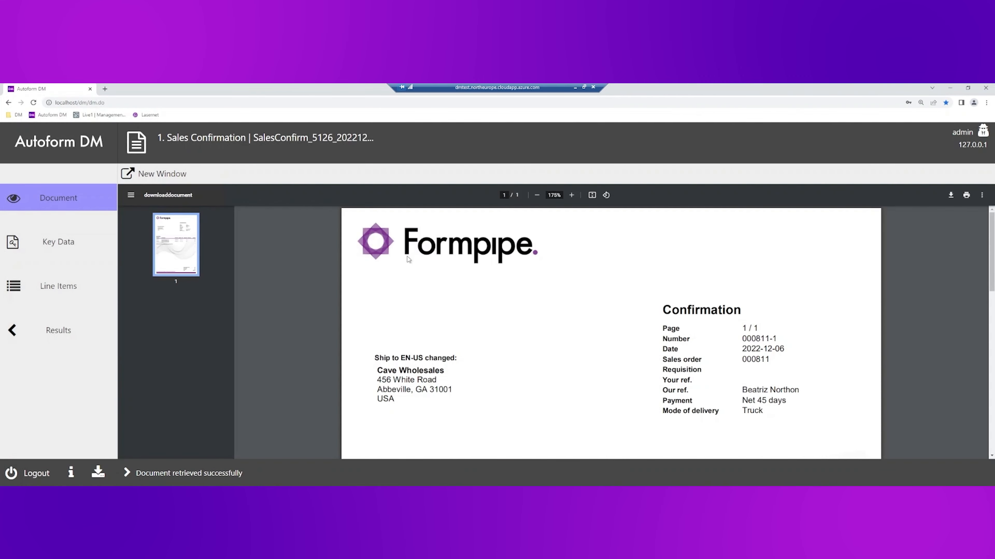
scroll(466, 334, "down", 5)
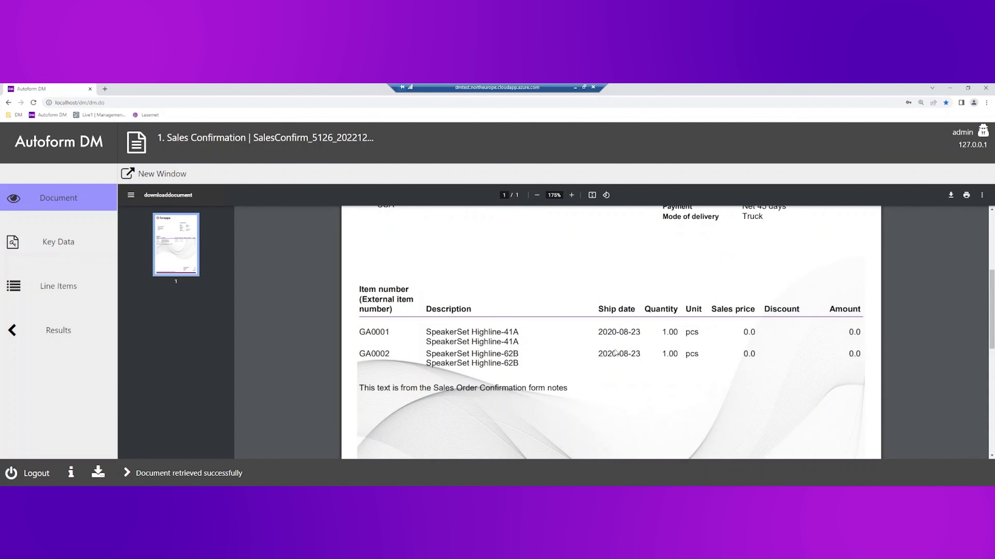
left_click(574, 87)
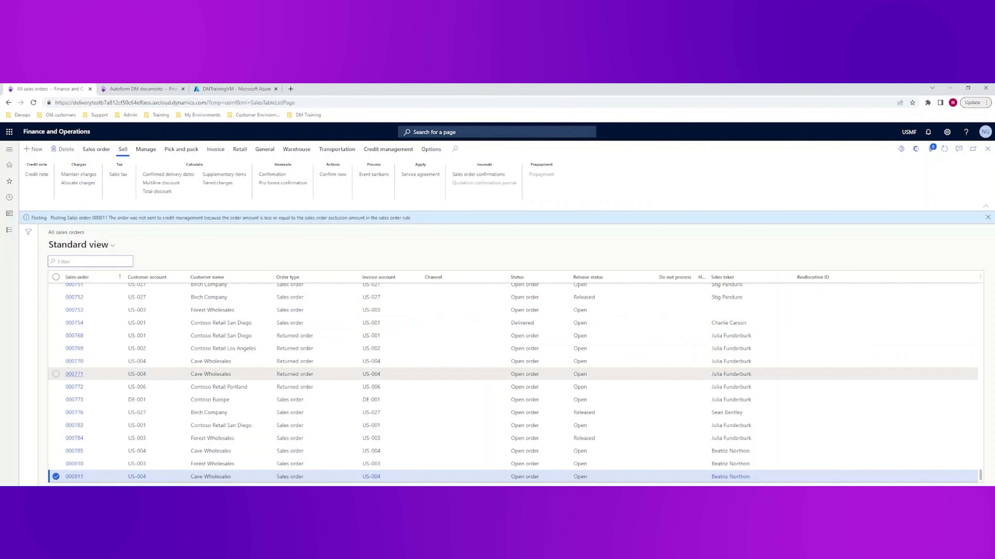
- Open the Cave Wholesales customer record in Dynamics 365, run DM Search from it, and inspect the first archived confirmation's preview
left_click(137, 476)
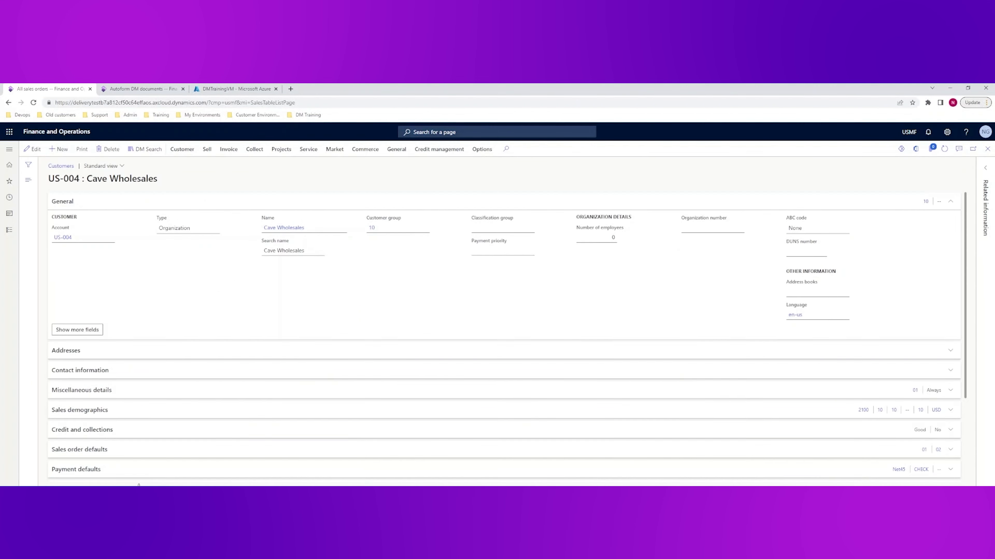
left_click(143, 152)
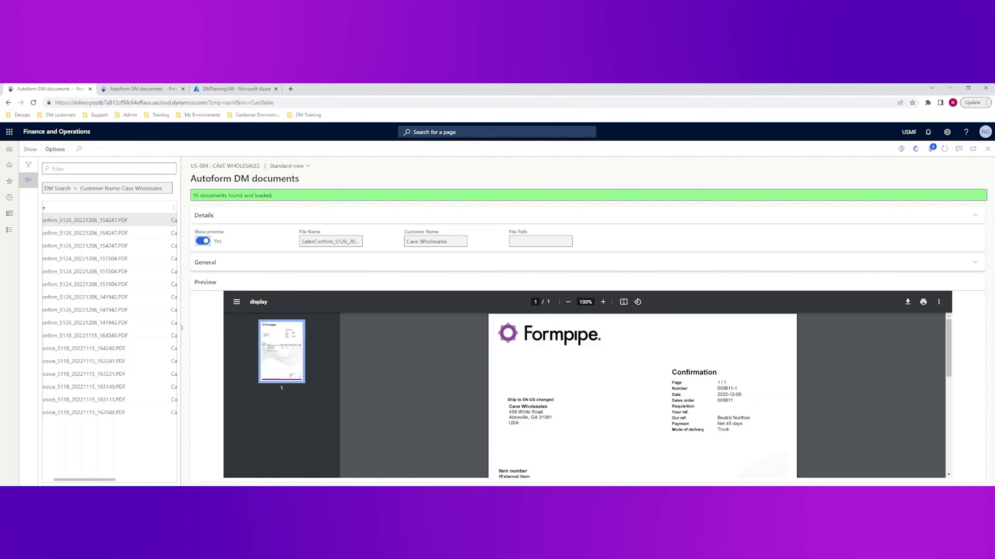
scroll(668, 397, "down", 3)
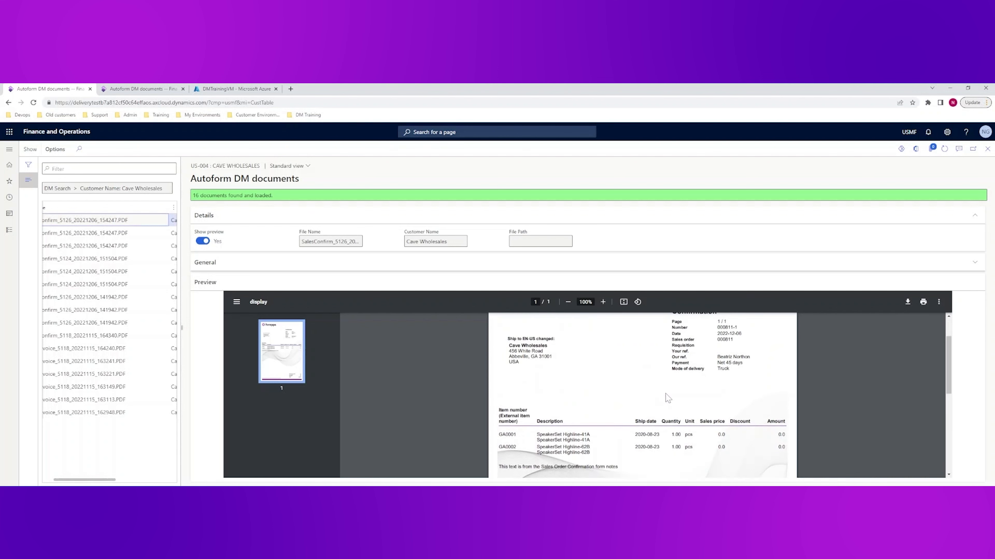
scroll(668, 397, "up", 1)
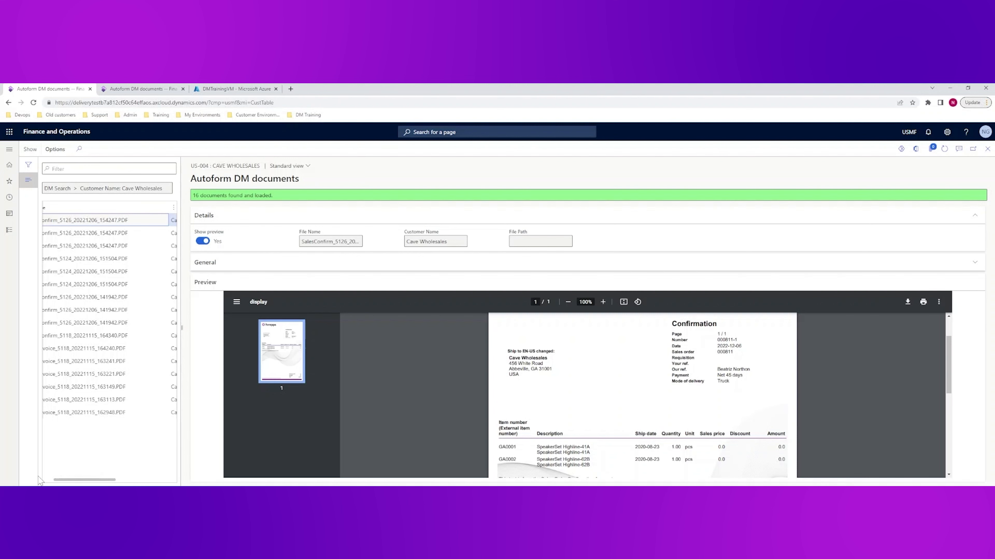
- Switch back to the Lasernet configuration to view the module diagram around DM Upload 1
left_click(144, 495)
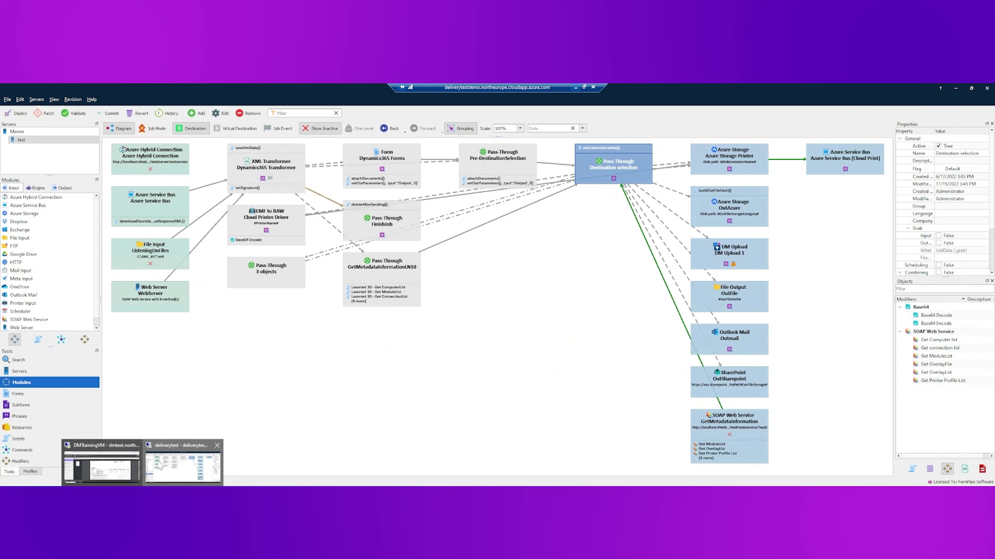
left_click(184, 464)
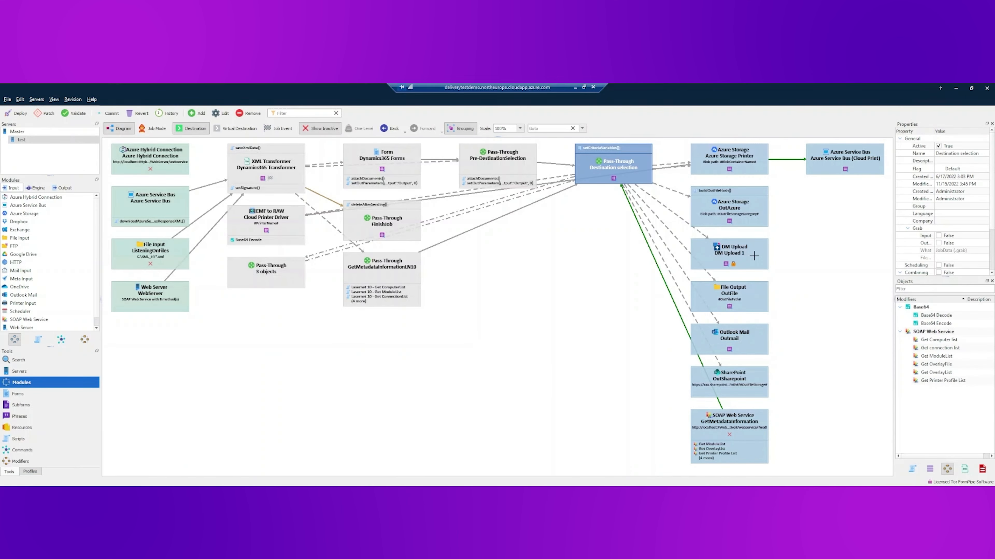